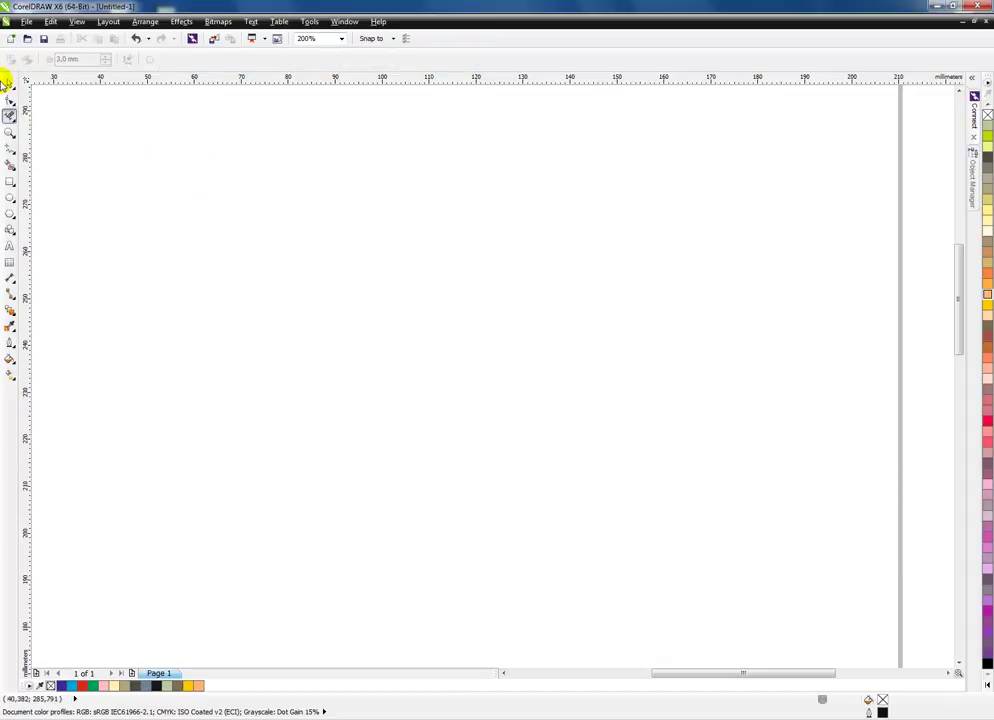
# Draw a rectangle about 96 × 62 mm on the page and fill it with green.
pyautogui.click(9, 85)
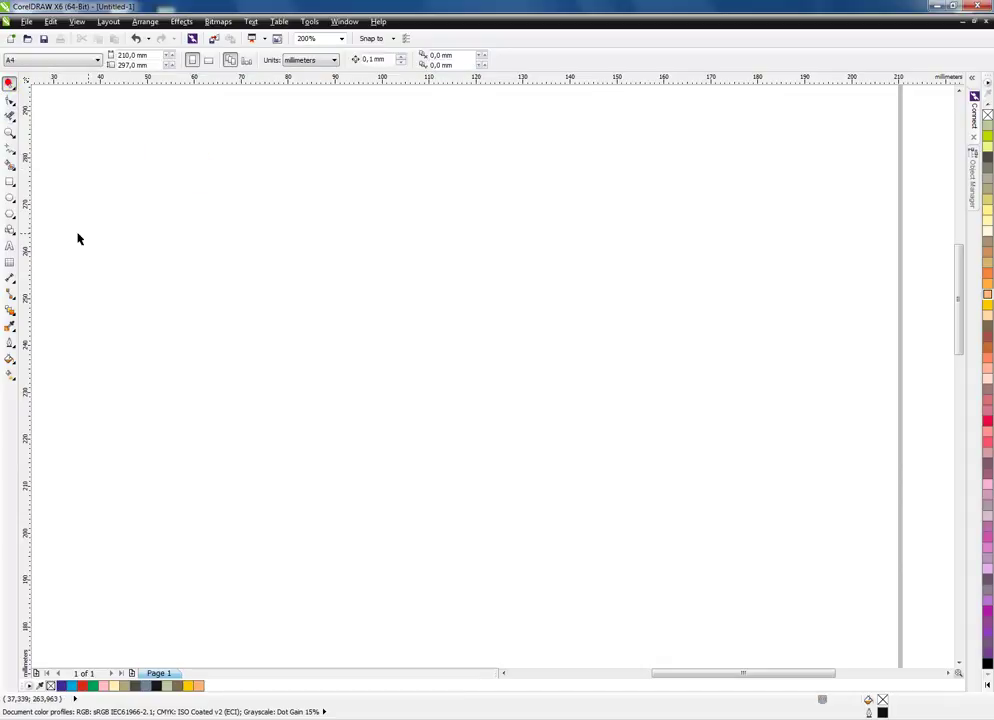
pyautogui.click(9, 183)
pyautogui.moveTo(268, 198); pyautogui.dragTo(718, 488)
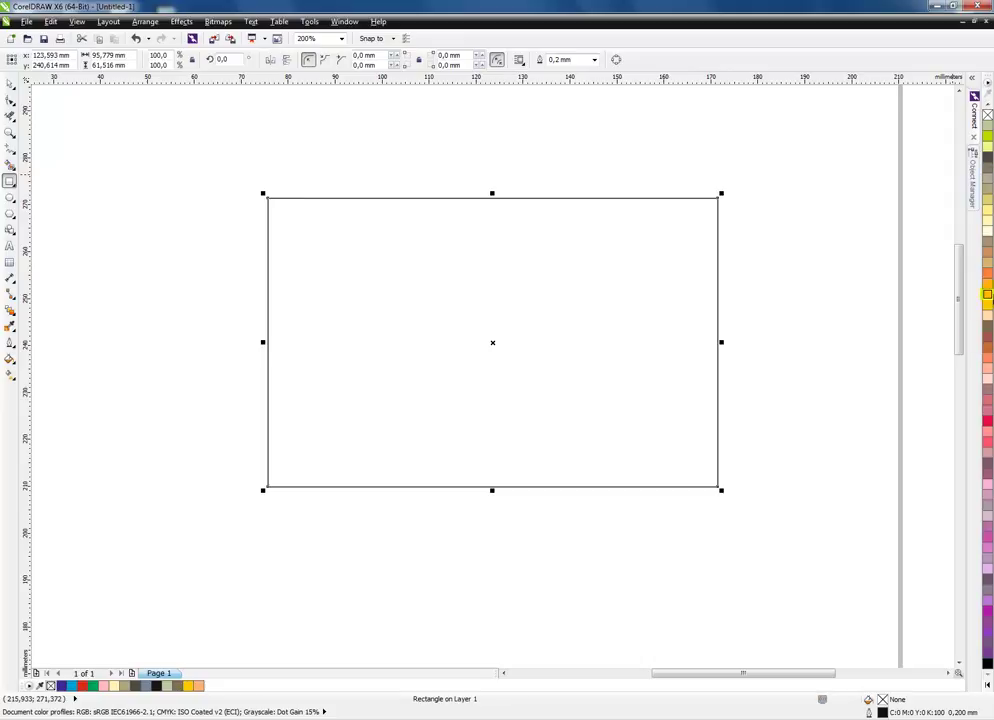
pyautogui.click(987, 685)
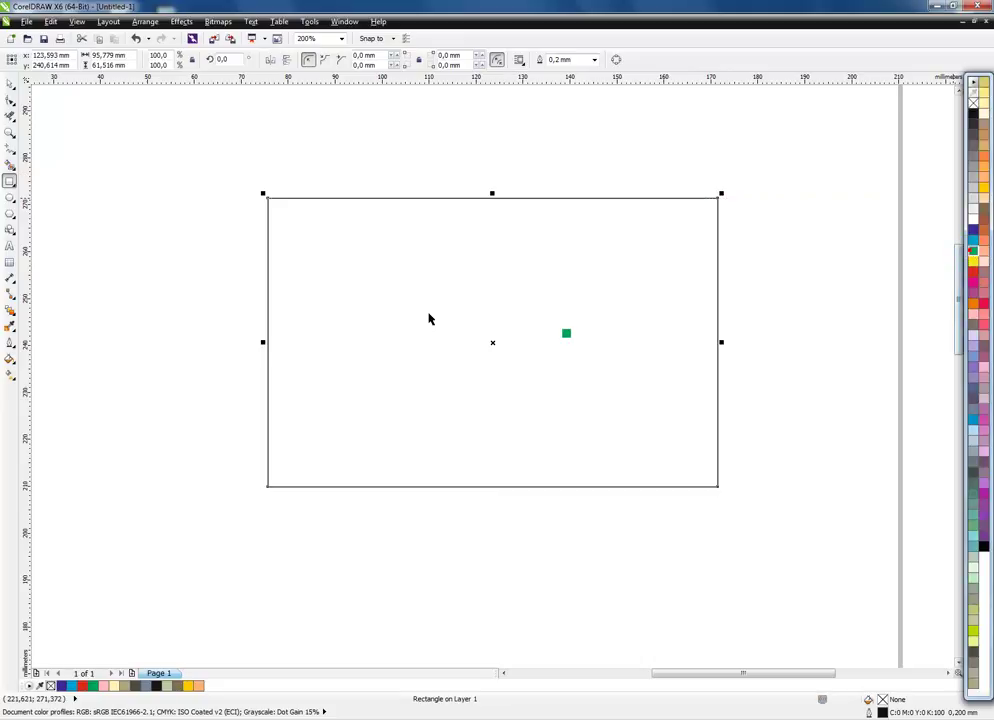
pyautogui.click(972, 250)
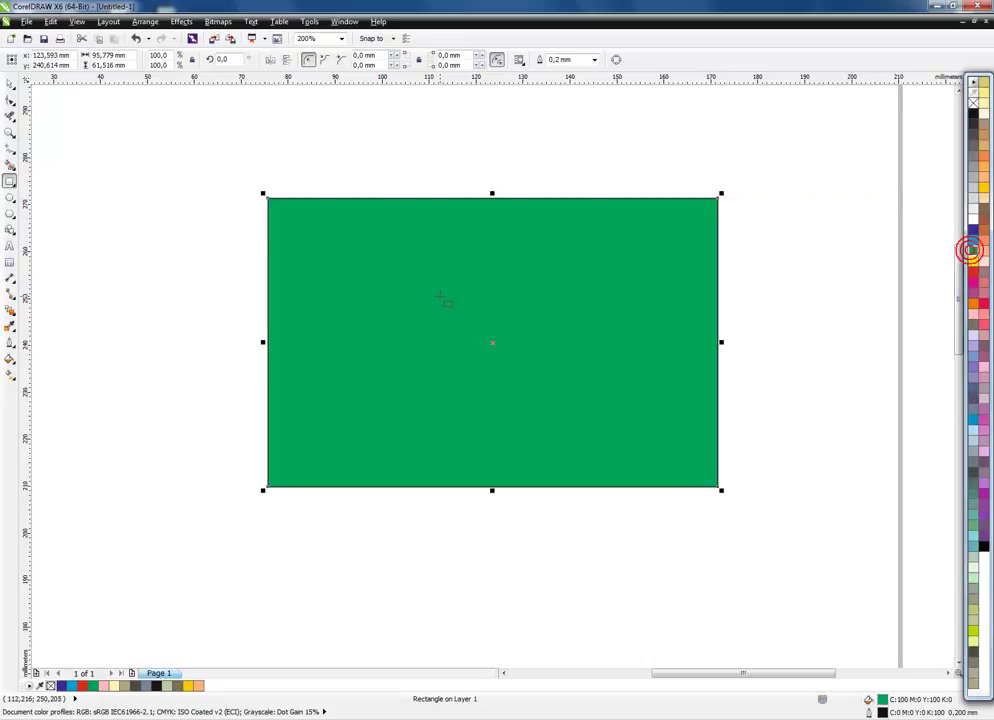
# Set the green rectangle's outline width to 1,0 mm and deselect it.
pyautogui.click(595, 61)
pyautogui.click(572, 128)
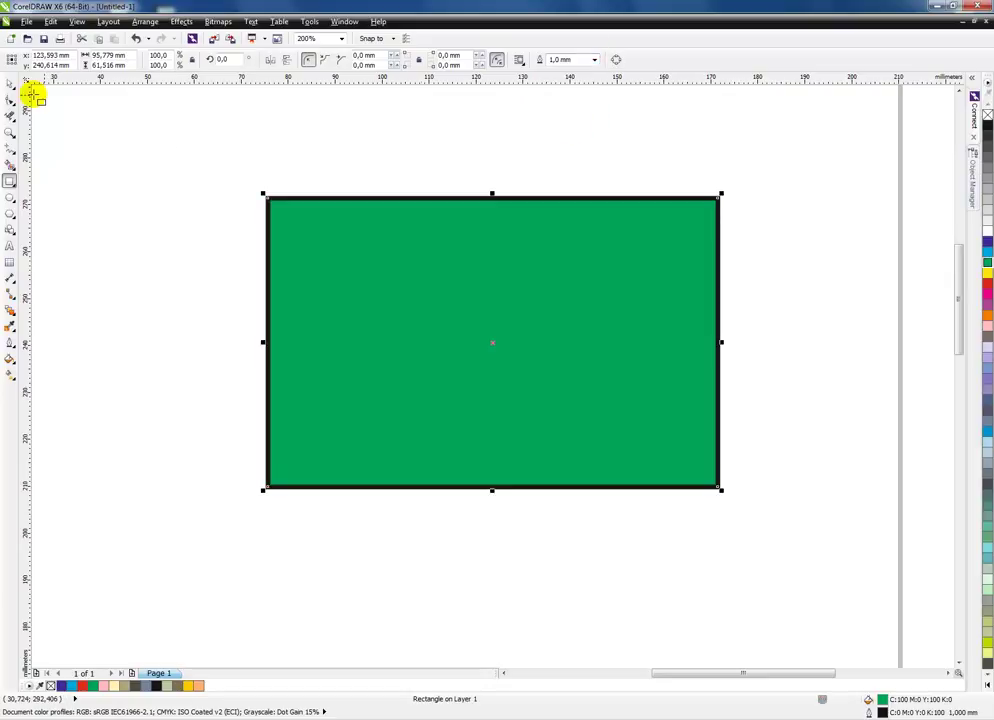
pyautogui.click(181, 153)
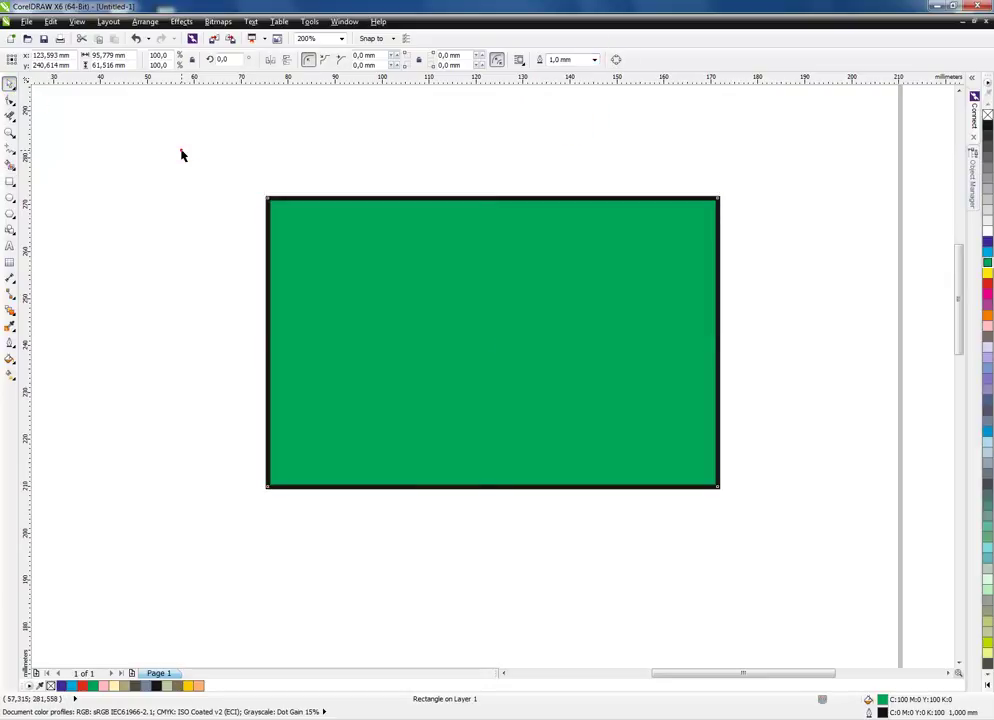
pyautogui.click(178, 166)
# Erase a freehand winding path through the green rectangle with the Eraser at 3,0 mm thickness, starting at its upper-left corner.
pyautogui.click(369, 245)
pyautogui.moveTo(10, 116)
pyautogui.mouseDown()
pyautogui.moveTo(55, 129)
pyautogui.moveTo(58, 149)
pyautogui.mouseUp()
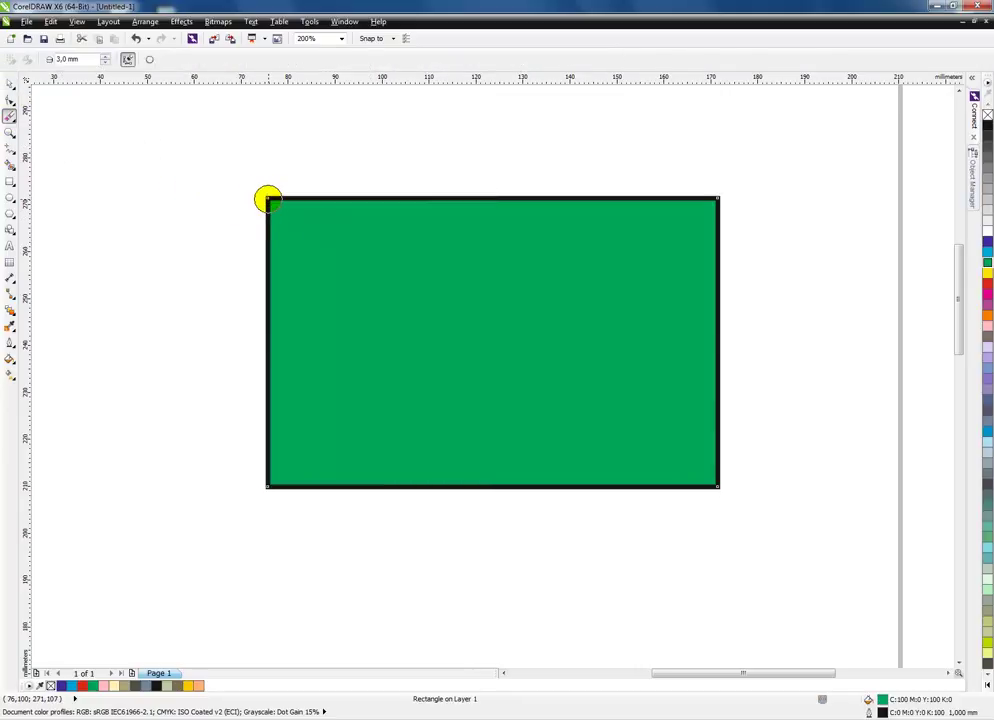
pyautogui.moveTo(267, 200)
pyautogui.mouseDown()
pyautogui.moveTo(535, 289)
pyautogui.moveTo(717, 289)
pyautogui.moveTo(703, 330)
pyautogui.moveTo(507, 381)
pyautogui.moveTo(360, 367)
pyautogui.moveTo(368, 432)
pyautogui.moveTo(565, 425)
pyautogui.moveTo(638, 443)
pyautogui.moveTo(311, 487)
pyautogui.moveTo(277, 457)
pyautogui.moveTo(331, 315)
pyautogui.moveTo(372, 290)
pyautogui.moveTo(342, 241)
pyautogui.mouseUp()
# Select the erased green shape and break it apart into separate curves.
pyautogui.click(12, 88)
pyautogui.click(592, 205)
pyautogui.click(785, 204)
pyautogui.click(586, 246)
pyautogui.moveTo(237, 175)
pyautogui.mouseDown()
pyautogui.moveTo(737, 479)
pyautogui.moveTo(750, 518)
pyautogui.mouseUp()
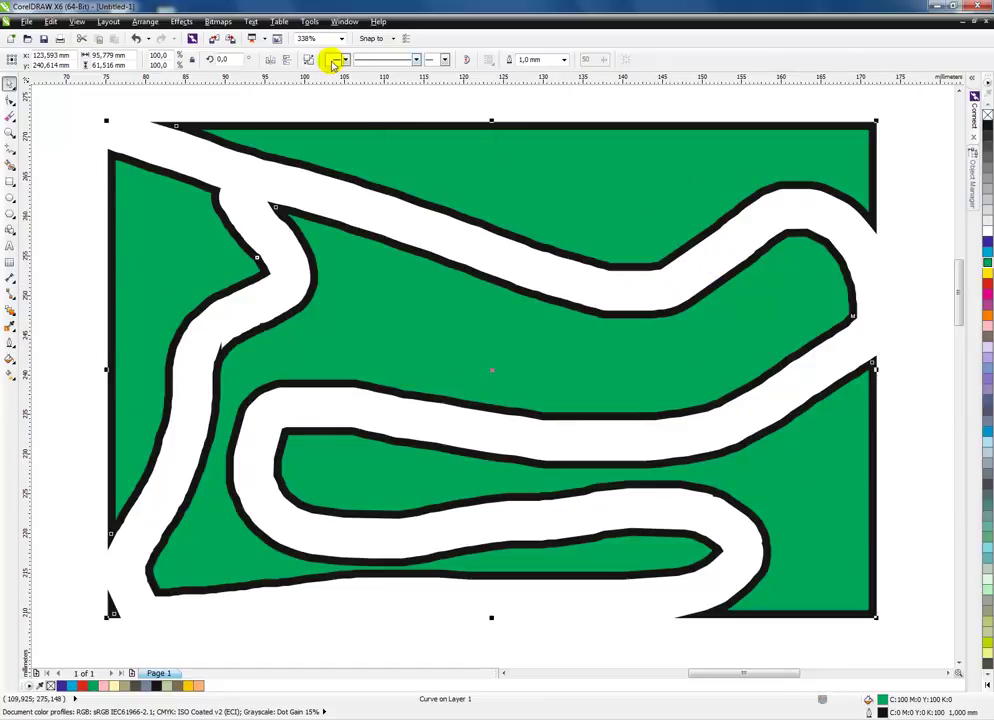
pyautogui.hotkey('ctrl', 'a')
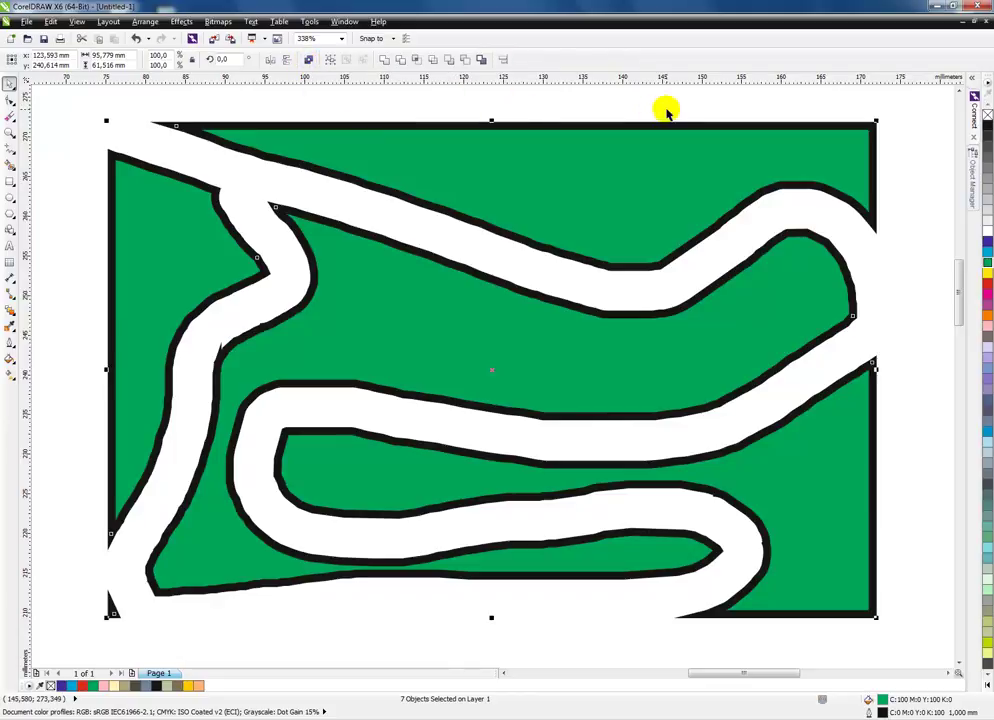
# Pull the green pieces apart by moving the upper one up, the left one left, and the middle and lower-right ones aside.
pyautogui.click(537, 185)
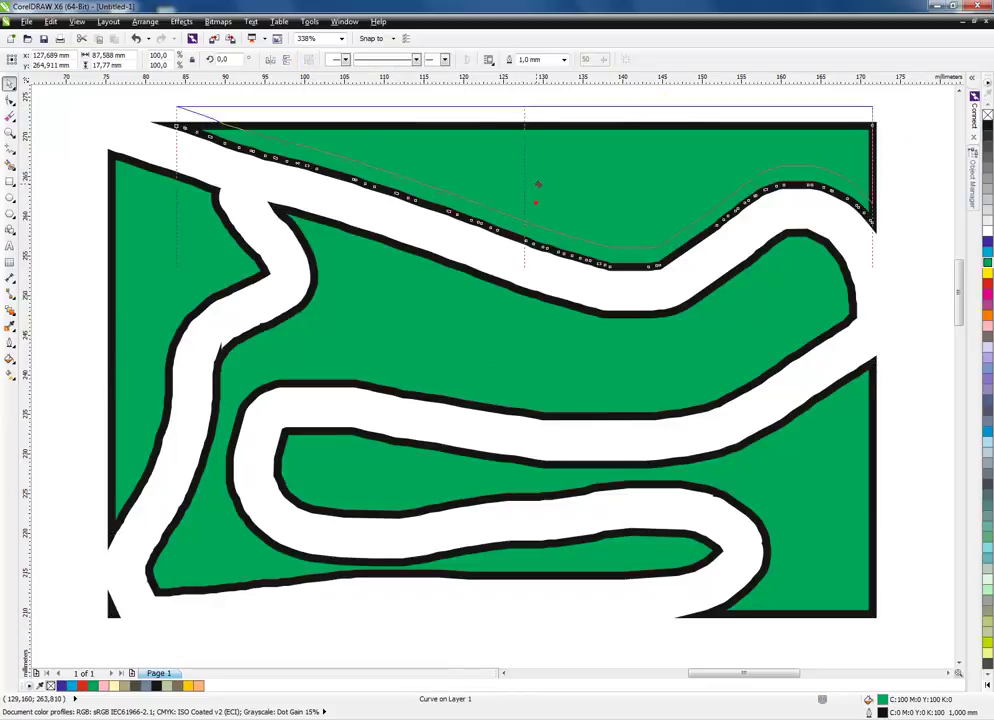
pyautogui.moveTo(537, 185); pyautogui.dragTo(537, 167)
pyautogui.moveTo(187, 271); pyautogui.dragTo(133, 271)
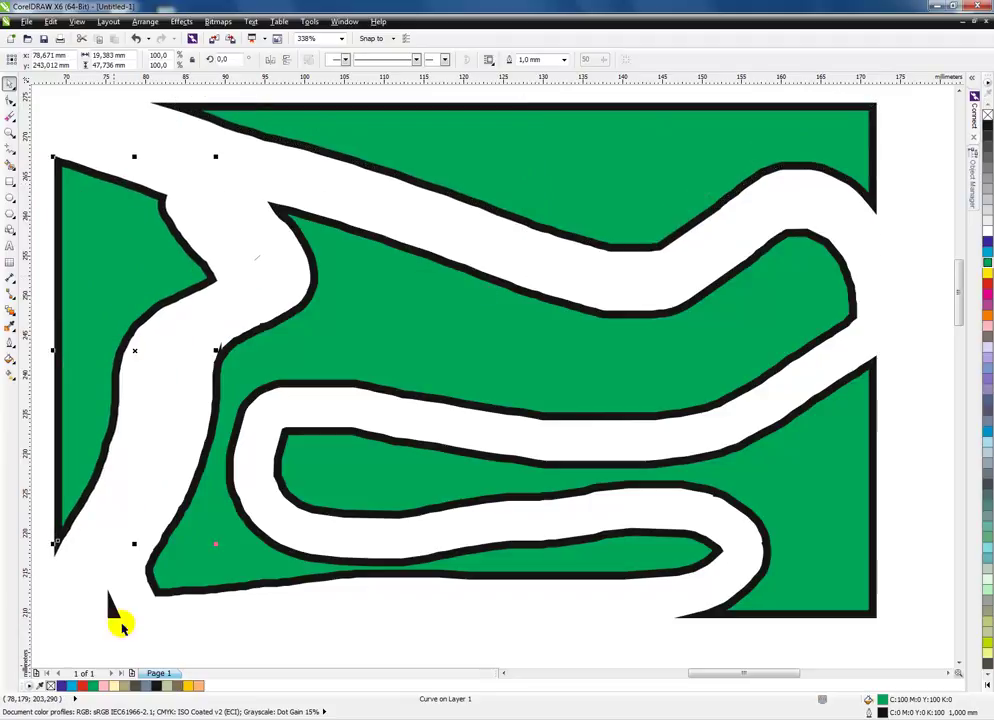
pyautogui.press('Escape')
pyautogui.click(126, 634)
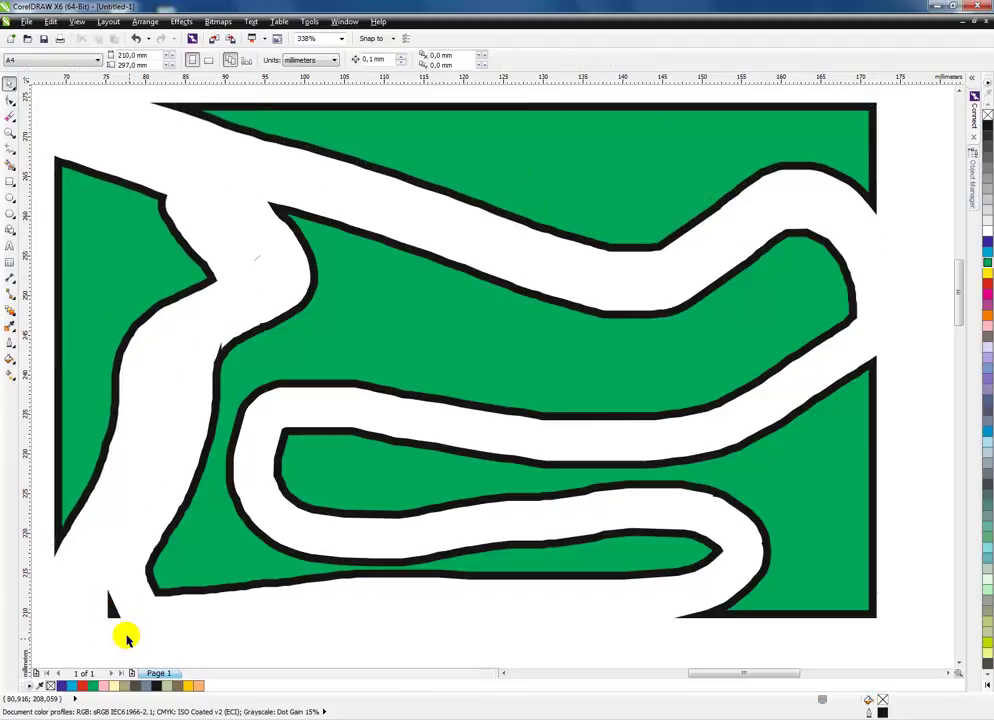
pyautogui.click(224, 541)
pyautogui.moveTo(766, 497); pyautogui.dragTo(815, 428)
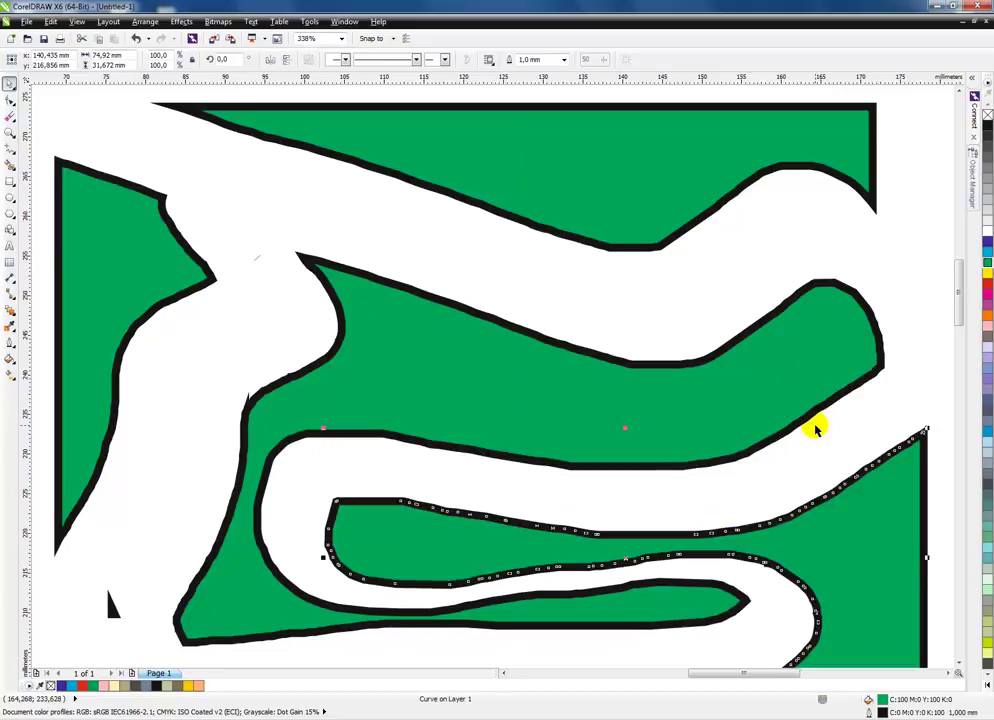
# Select all the separated green pieces and delete them.
pyautogui.scroll(-4, 815, 428)
pyautogui.moveTo(903, 593); pyautogui.dragTo(406, 268)
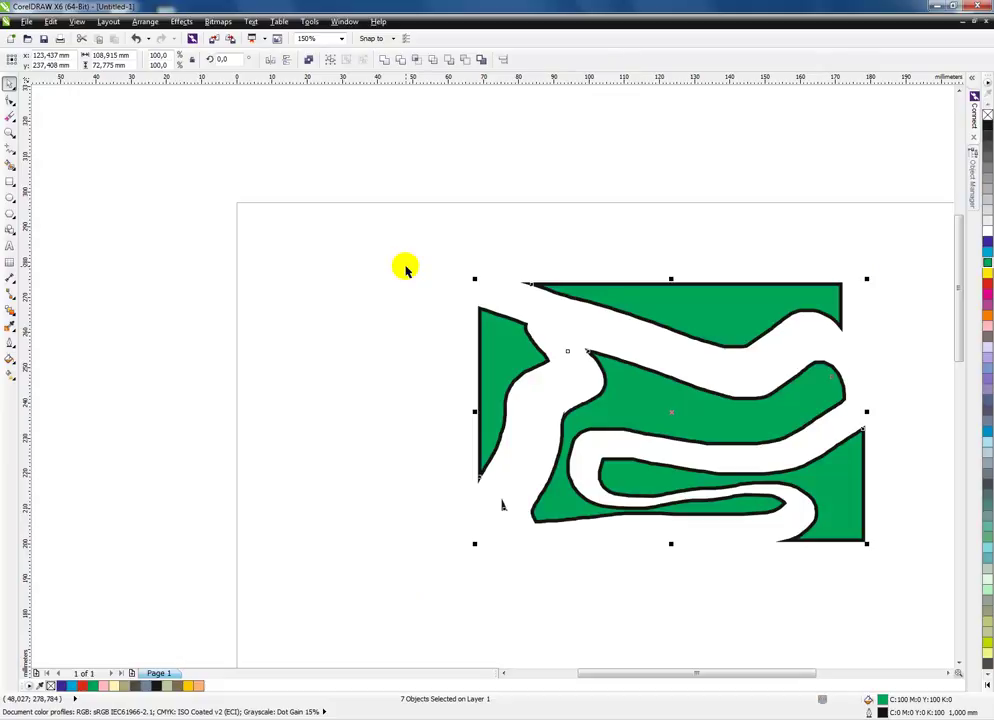
pyautogui.press('Delete')
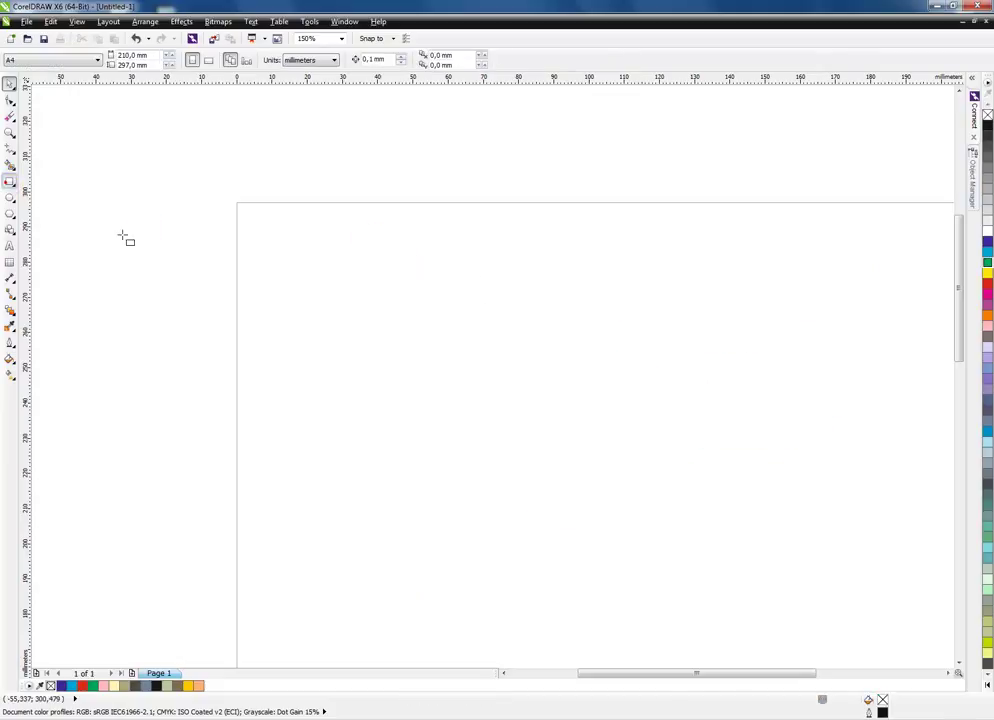
# Draw a rectangle about 93 × 53 mm and fill it with green.
pyautogui.moveTo(340, 286); pyautogui.dragTo(670, 475)
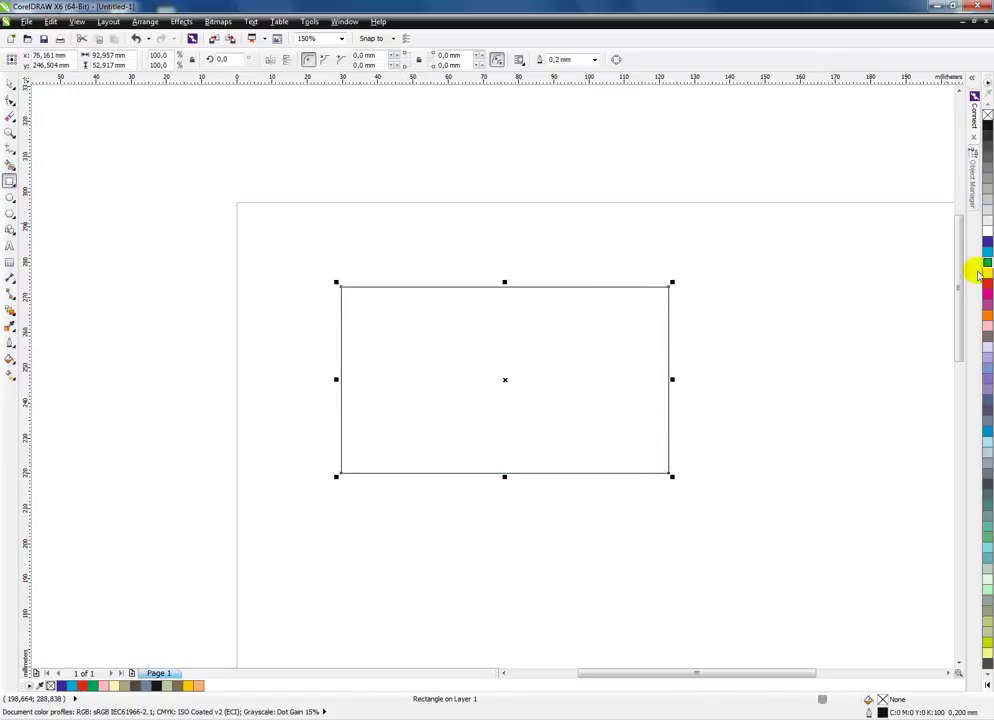
pyautogui.moveTo(541, 383); pyautogui.dragTo(541, 383)
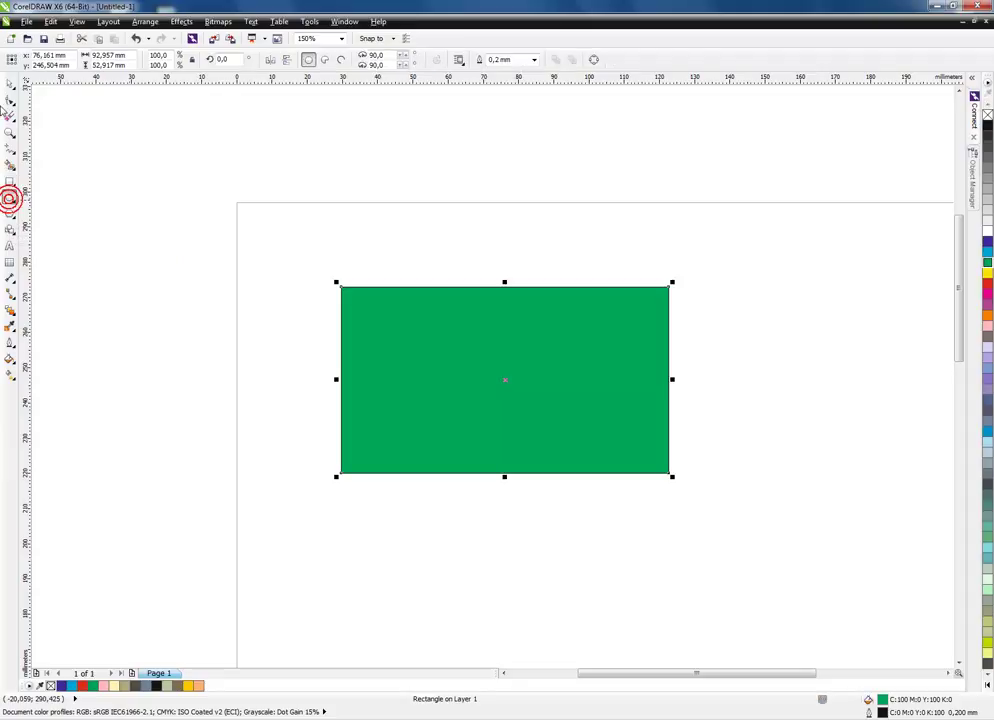
# Erase three straight 3,0 mm strips across the rectangle and a shorter one from inside its upper-left part to the long diagonal strip.
pyautogui.click(10, 117)
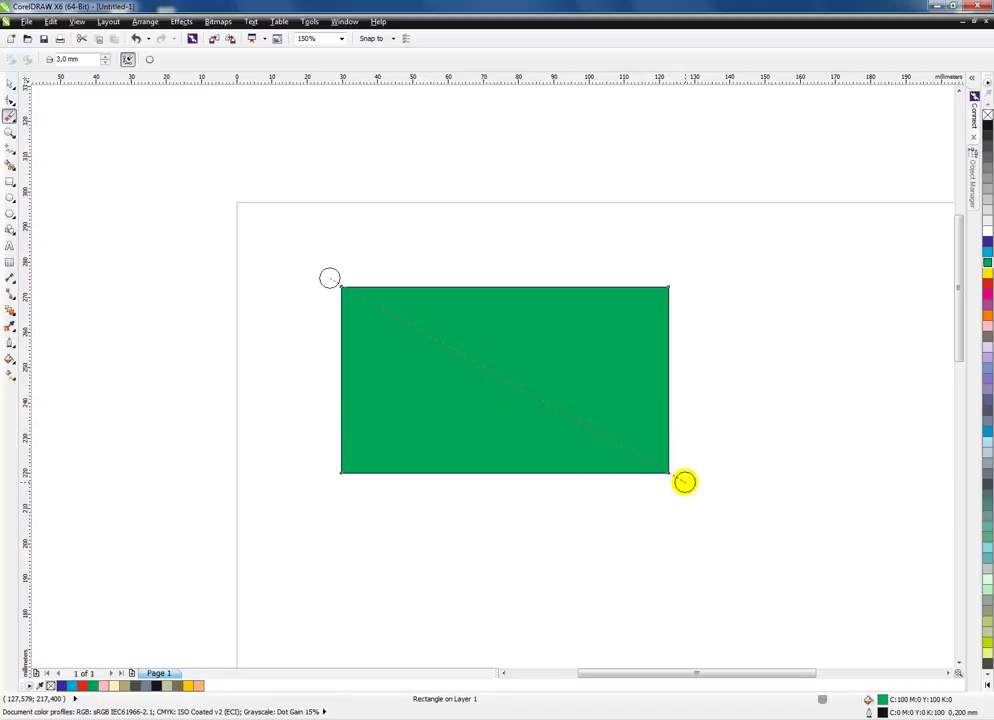
pyautogui.click(408, 499)
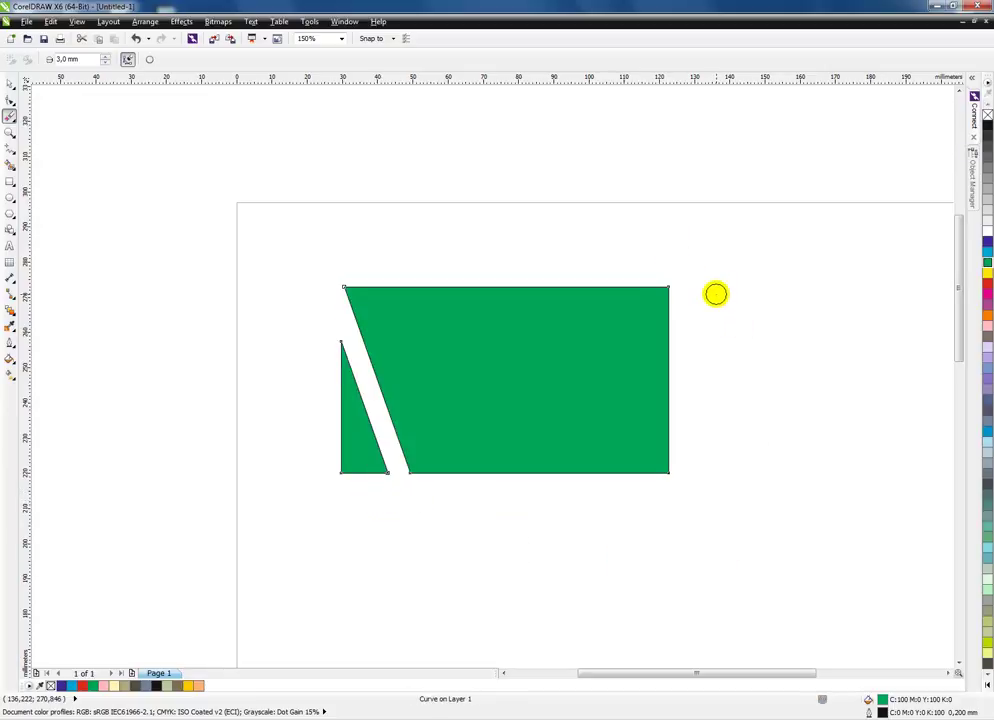
pyautogui.click(292, 489)
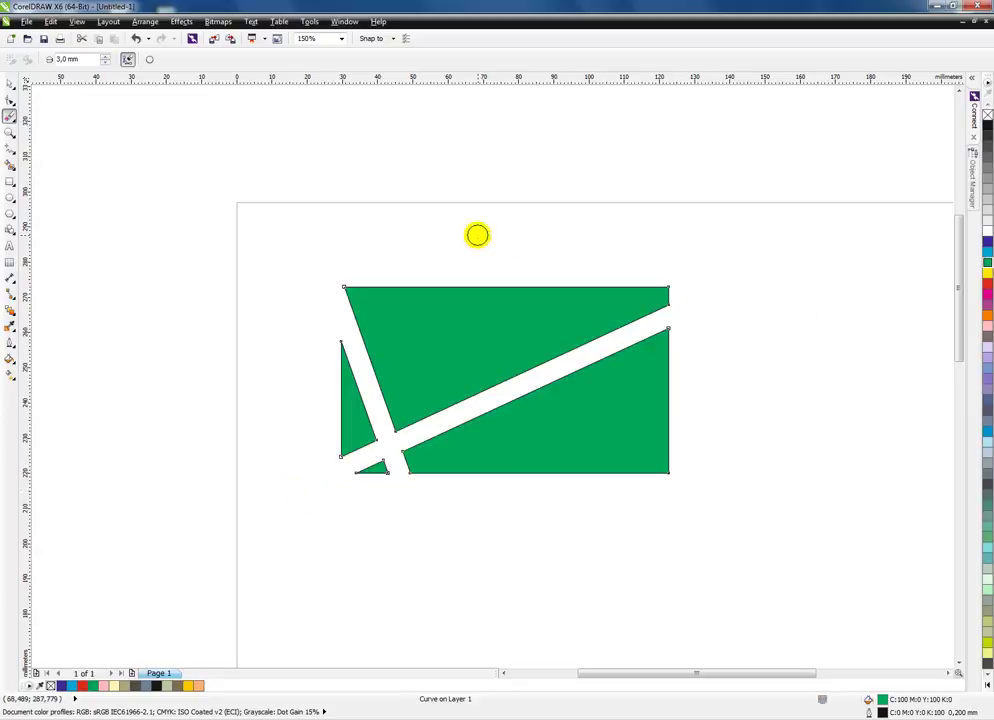
pyautogui.click(611, 533)
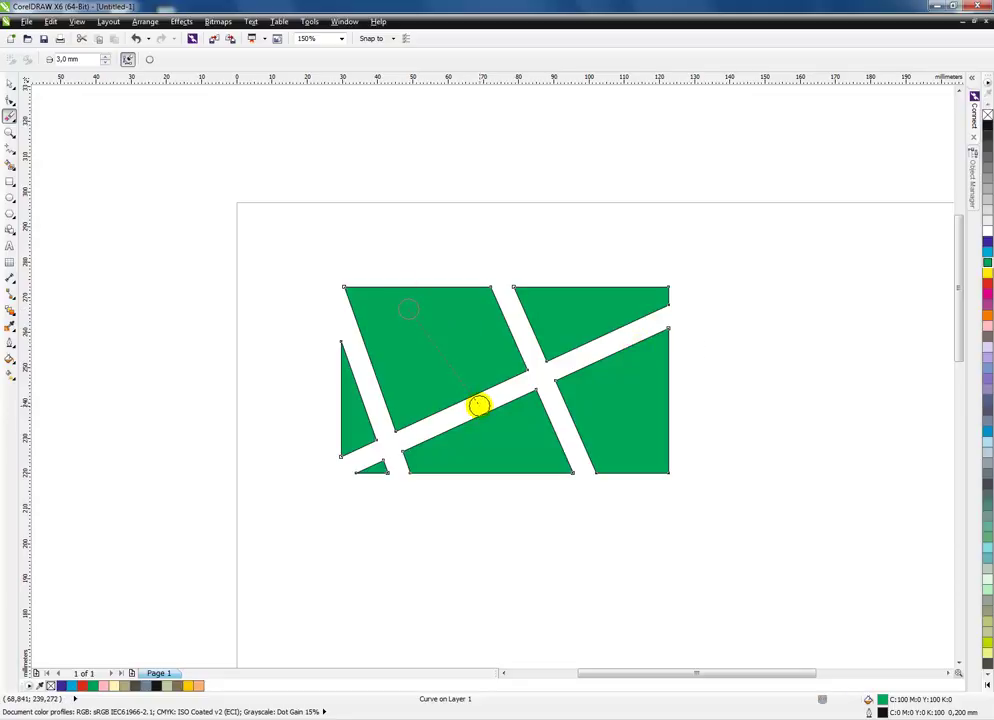
pyautogui.click(479, 404)
pyautogui.click(11, 84)
pyautogui.click(141, 142)
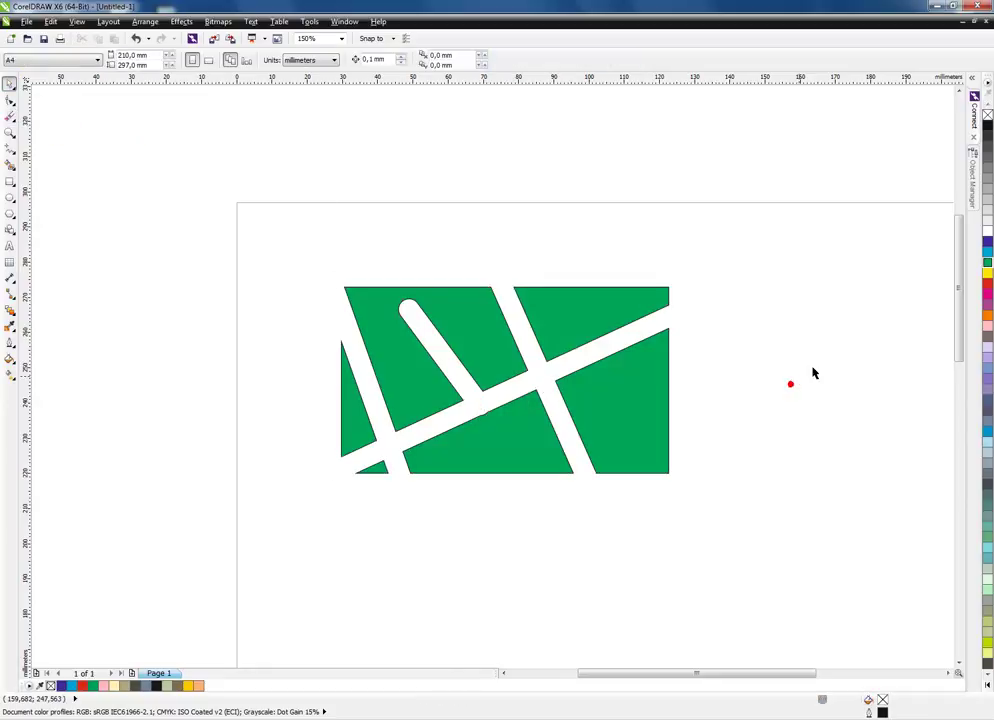
# Select the whole cut-up green rectangle and delete it.
pyautogui.moveTo(454, 445); pyautogui.dragTo(282, 533)
pyautogui.click(693, 373)
pyautogui.click(645, 405)
pyautogui.moveTo(761, 255); pyautogui.dragTo(303, 535)
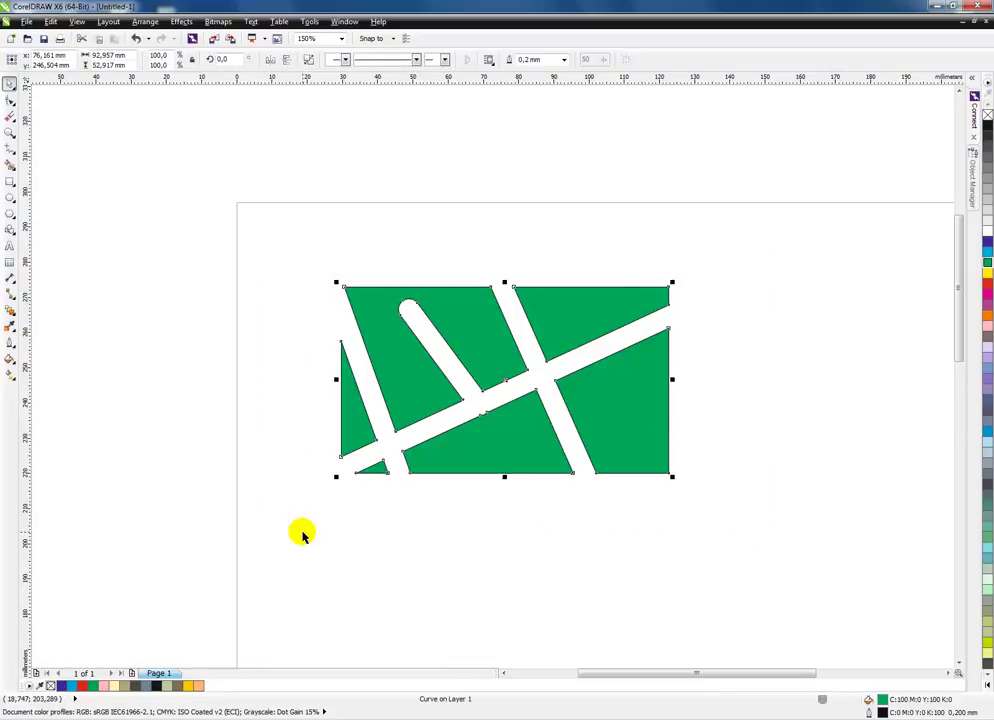
pyautogui.press('Delete')
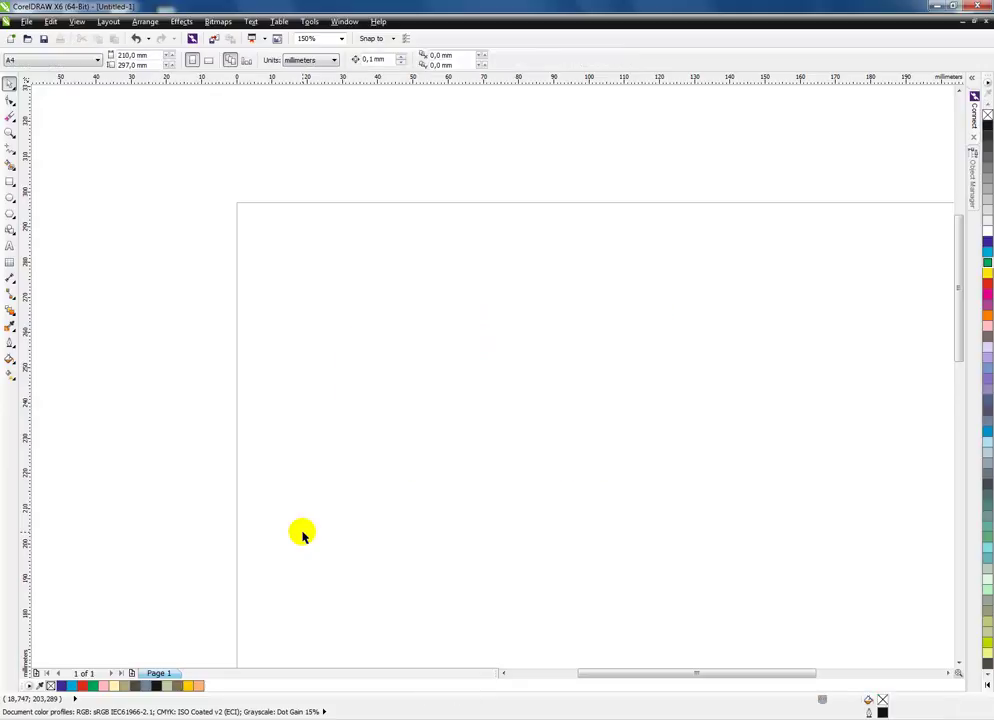
# Draw a rectangle about 97 × 91 mm in the upper half of the page.
pyautogui.click(948, 674)
pyautogui.click(948, 674)
pyautogui.click(958, 664)
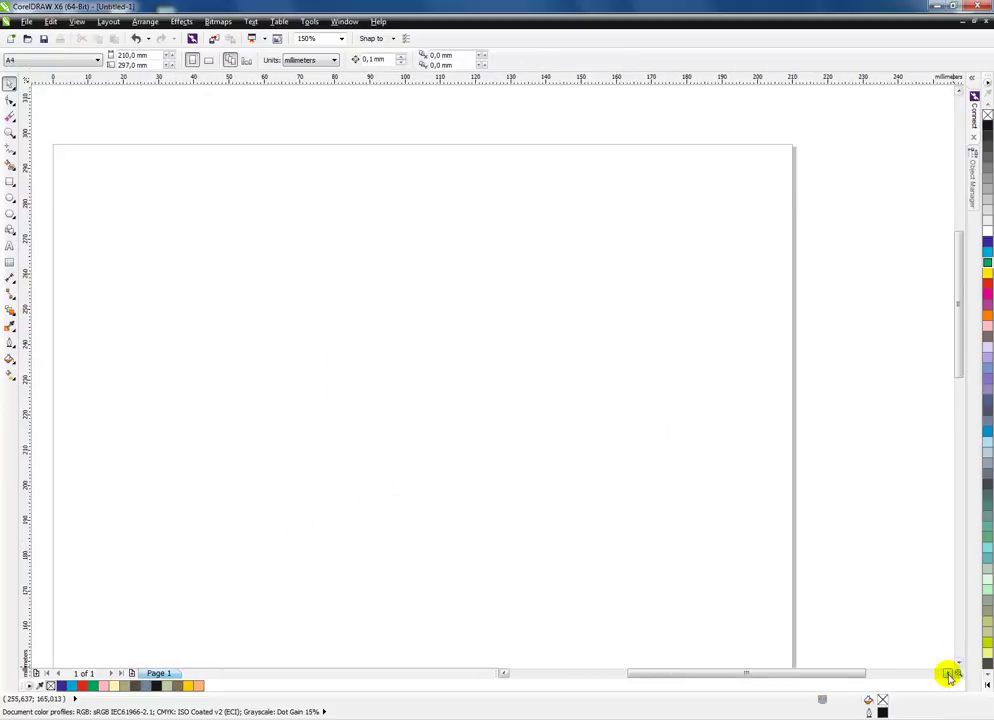
pyautogui.click(505, 673)
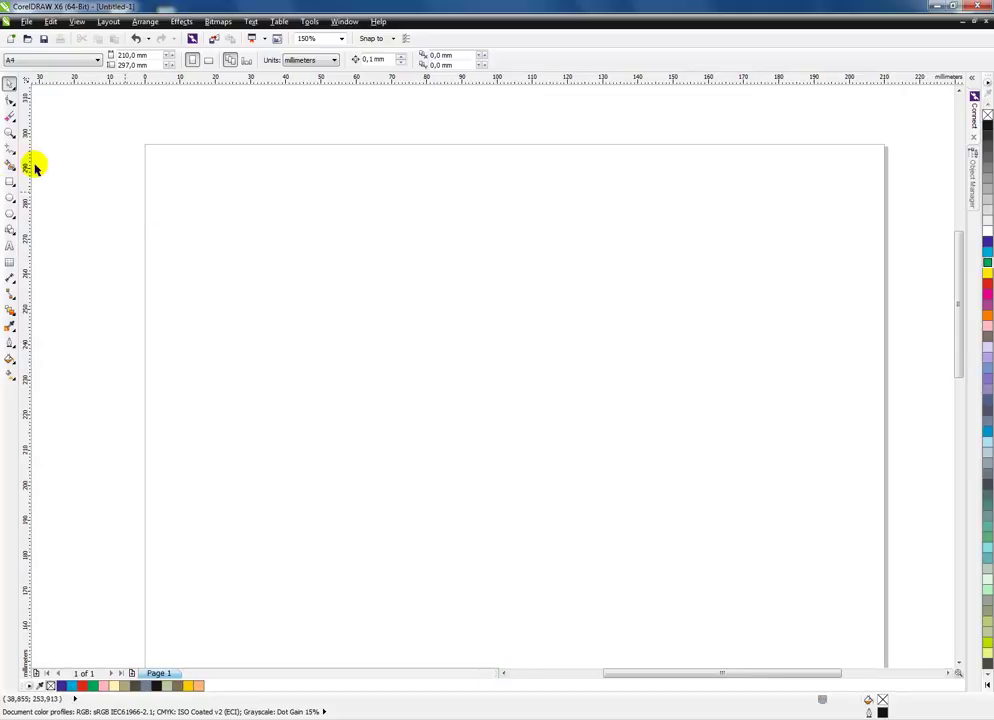
pyautogui.click(10, 183)
pyautogui.moveTo(376, 223); pyautogui.dragTo(717, 544)
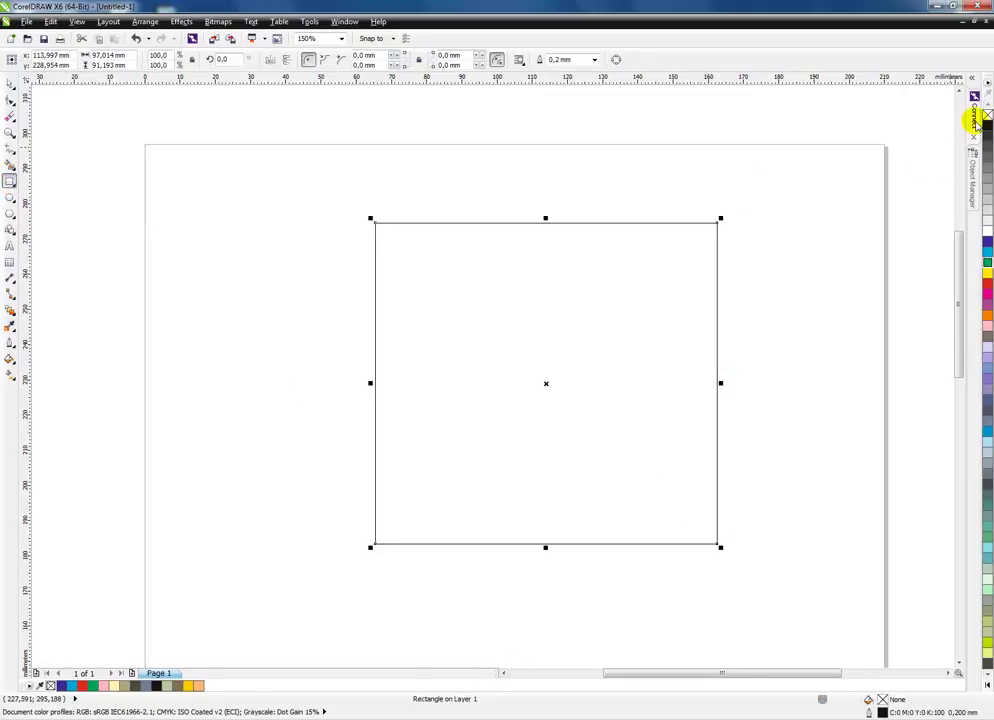
# Fill the rectangle with light yellow (C:0 M:0 Y:40 K:0) and remove its outline.
pyautogui.click(987, 673)
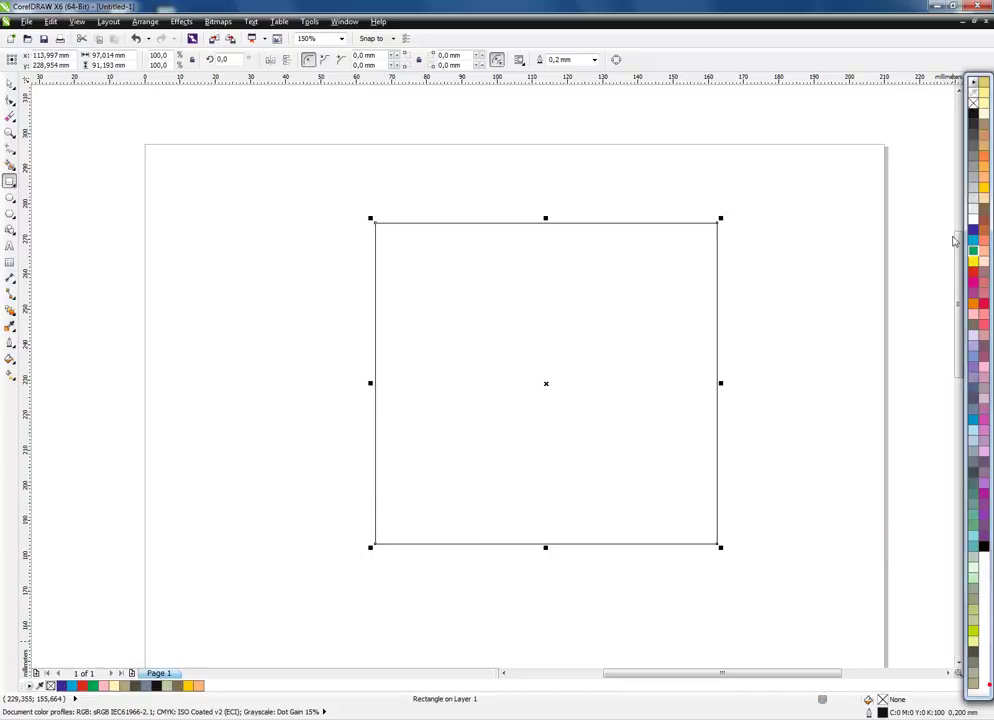
pyautogui.click(986, 108)
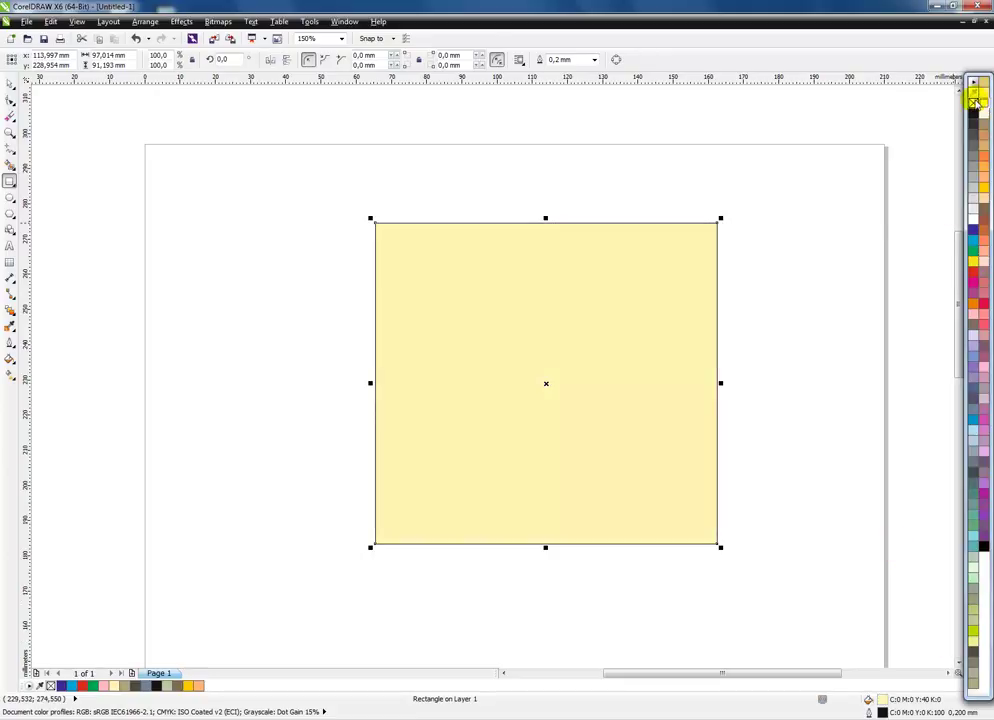
pyautogui.rightClick(973, 104)
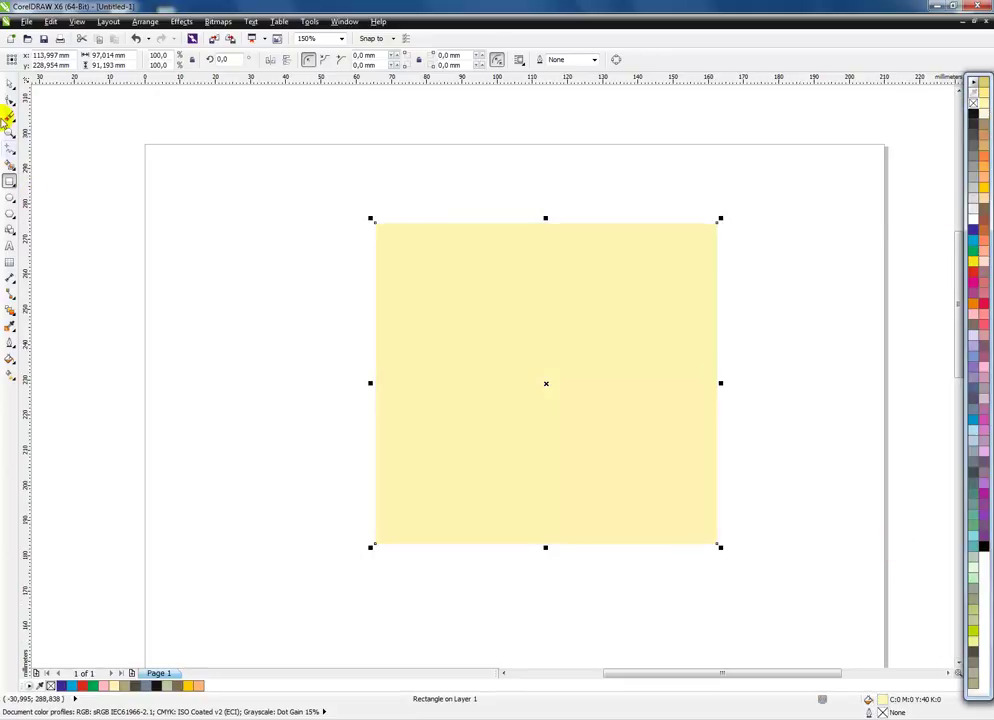
# Set the Eraser thickness to 10 mm and erase two round spots, one near the rectangle's upper-left corner and one right of its centre.
pyautogui.click(10, 118)
pyautogui.doubleClick(70, 60)
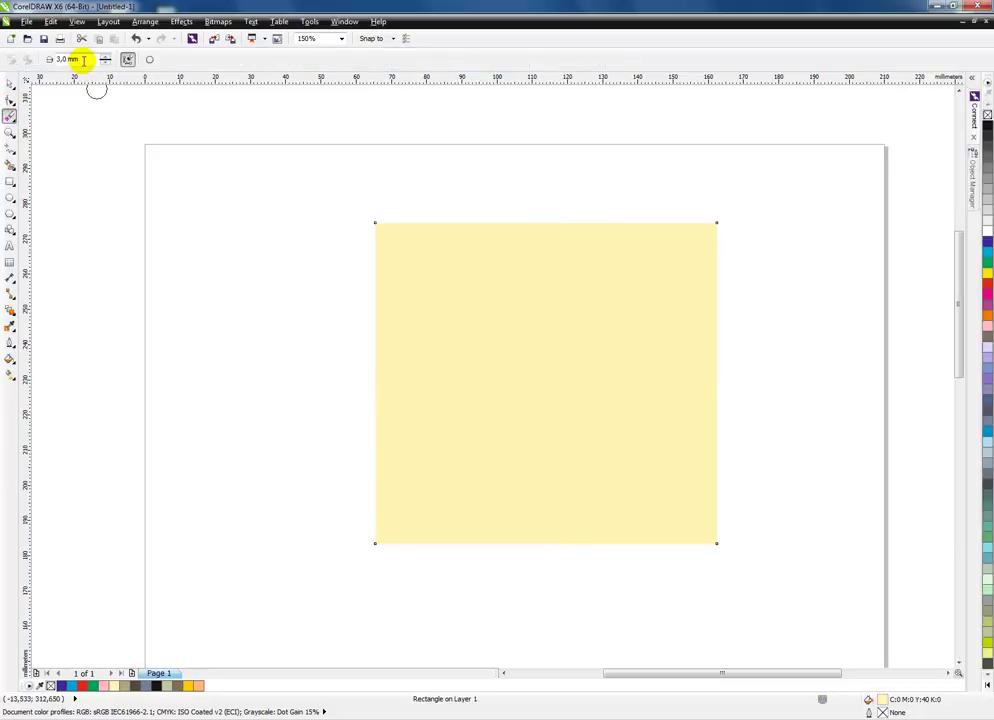
pyautogui.write('10')
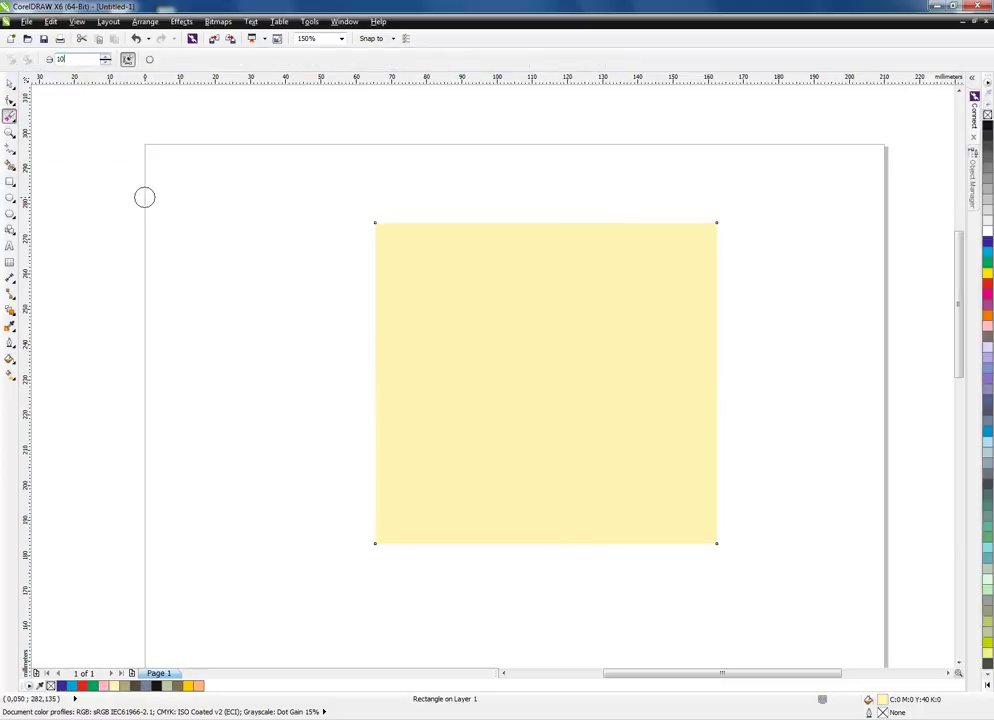
pyautogui.click(144, 197)
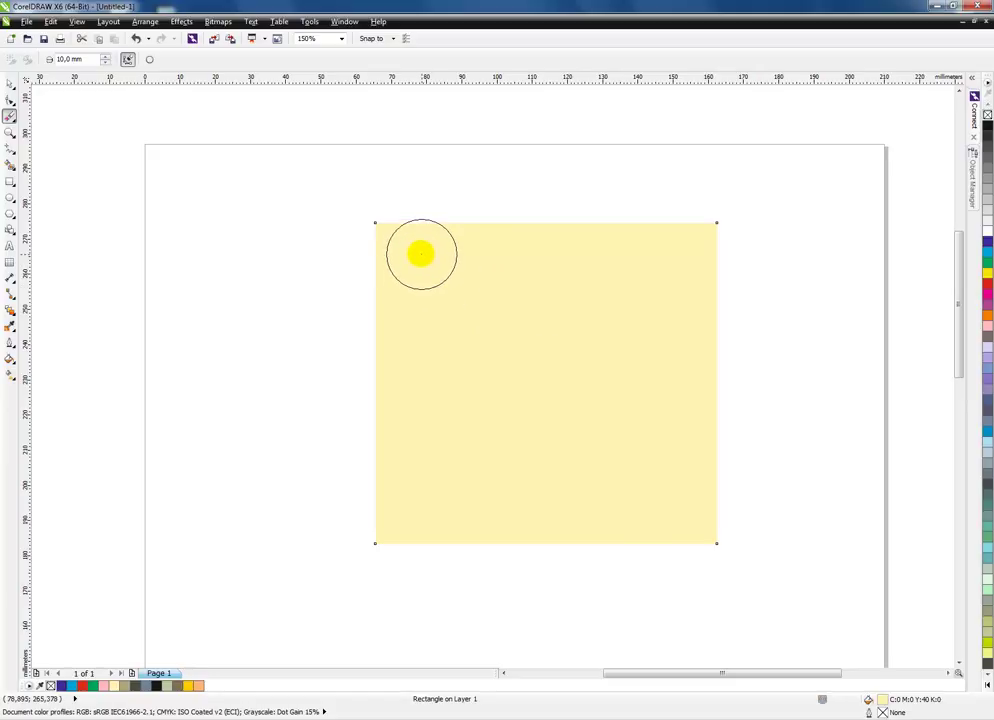
pyautogui.click(420, 255)
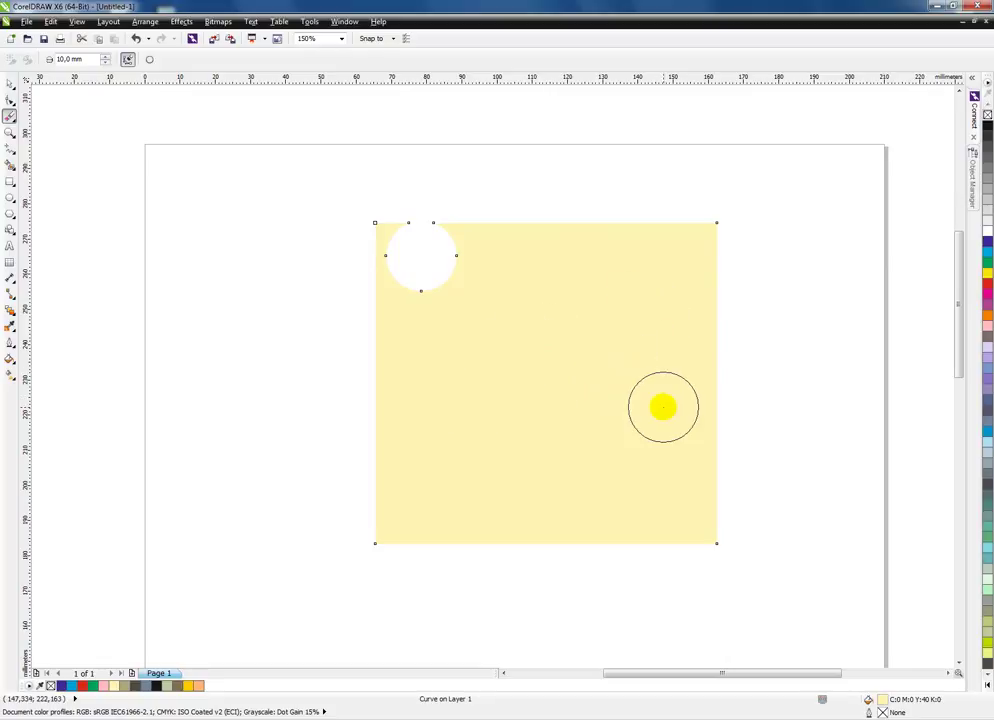
pyautogui.click(636, 350)
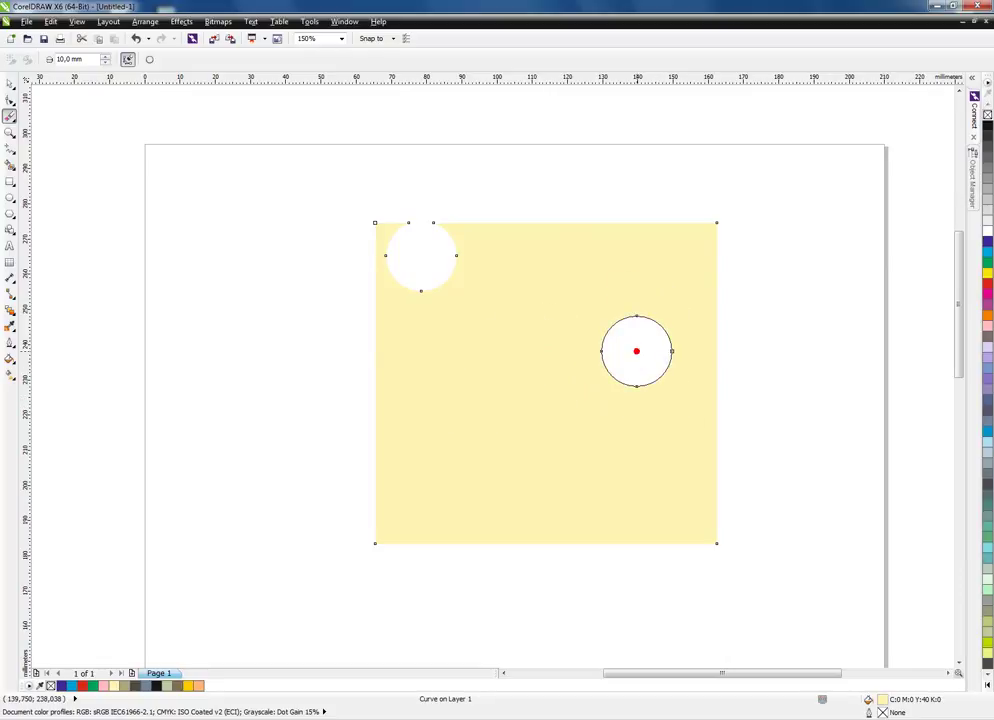
# Erase two more 10 mm thickness spots in the rectangle's lower half and four scattered spots with the Eraser thickness set to 5 mm.
pyautogui.click(443, 466)
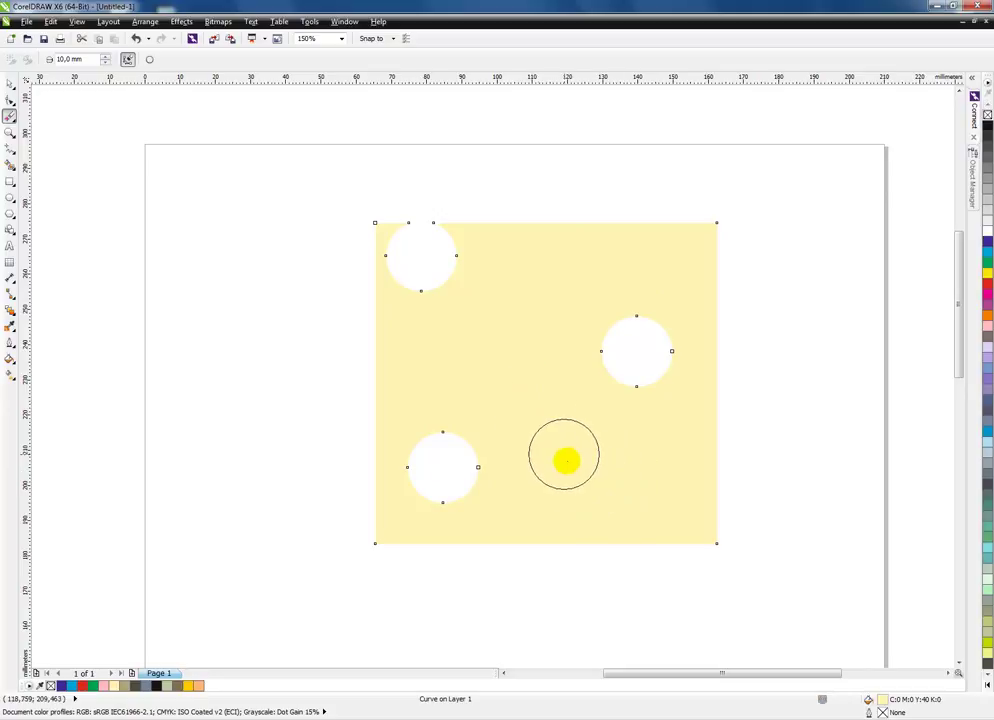
pyautogui.click(571, 460)
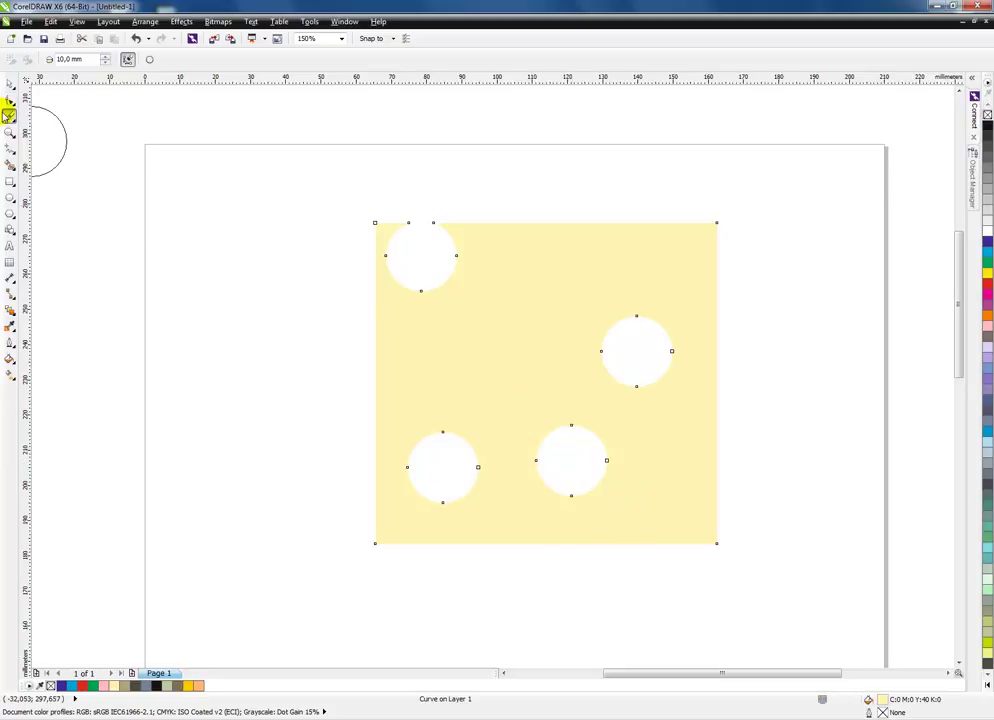
pyautogui.click(82, 60)
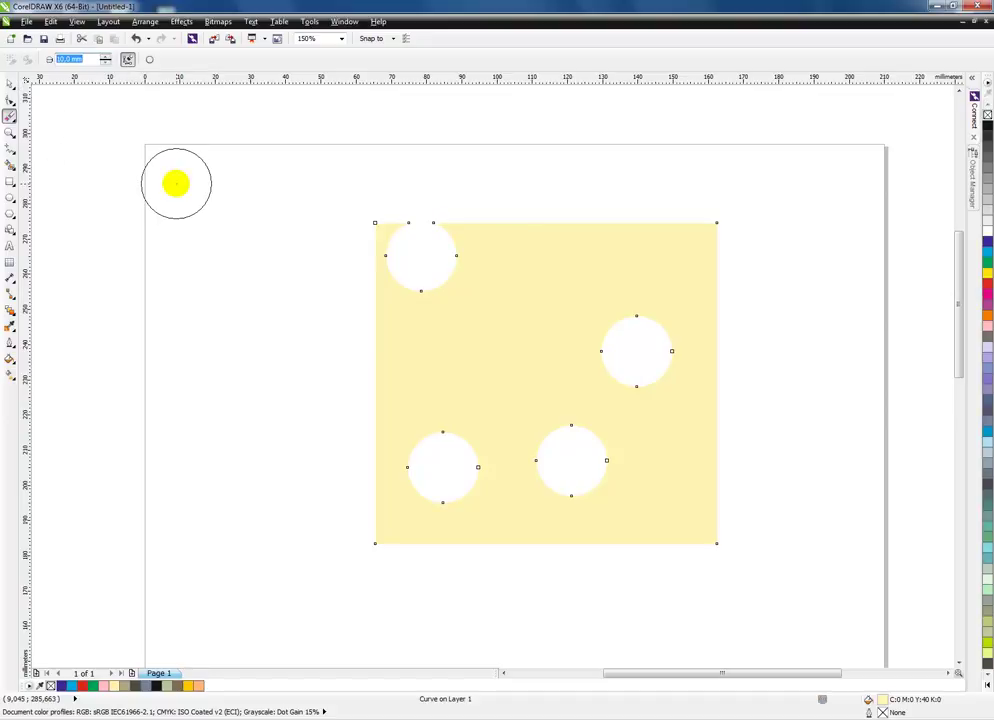
pyautogui.write('5')
pyautogui.press('Return')
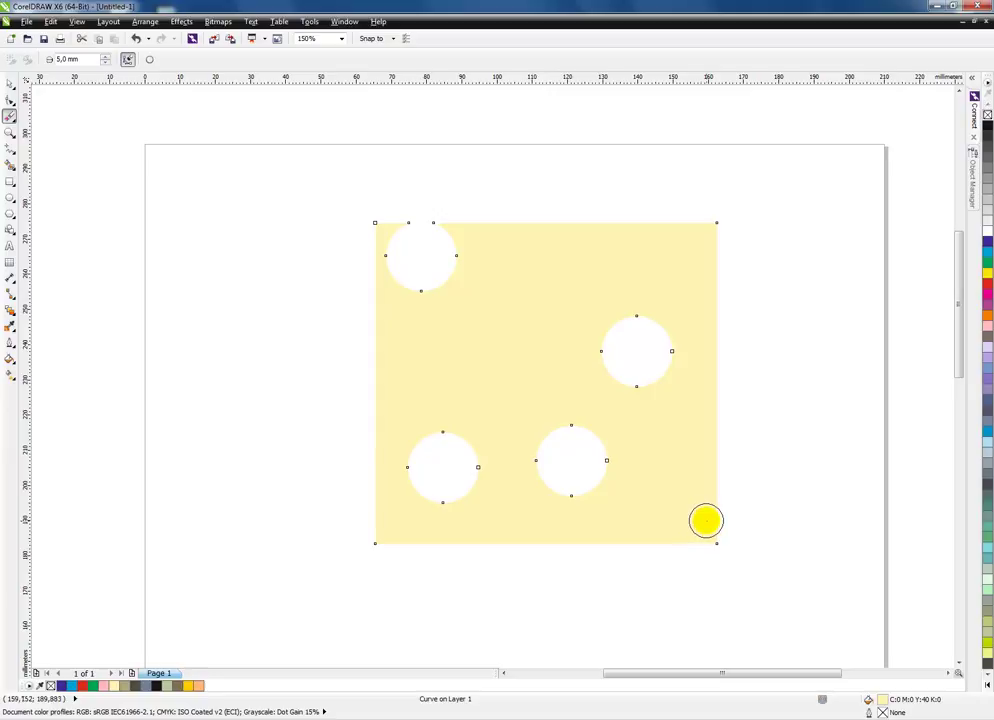
pyautogui.click(708, 520)
pyautogui.click(471, 358)
pyautogui.click(607, 266)
pyautogui.click(514, 516)
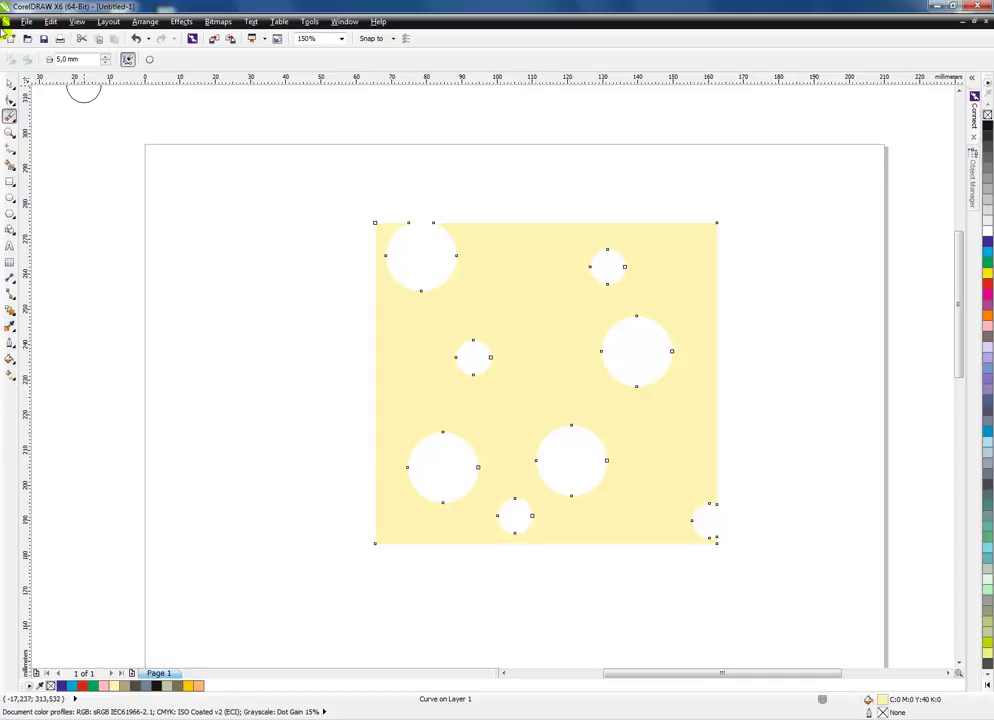
# Set the Eraser thickness to 3 mm and erase one round spot just above the rectangle's centre.
pyautogui.click(10, 83)
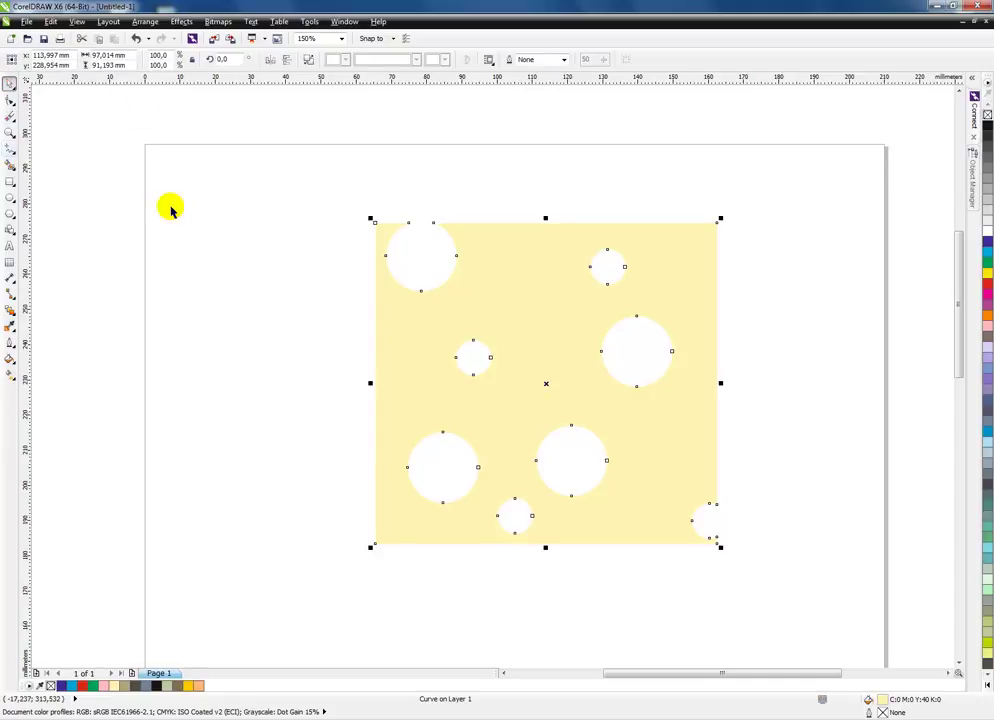
pyautogui.click(10, 116)
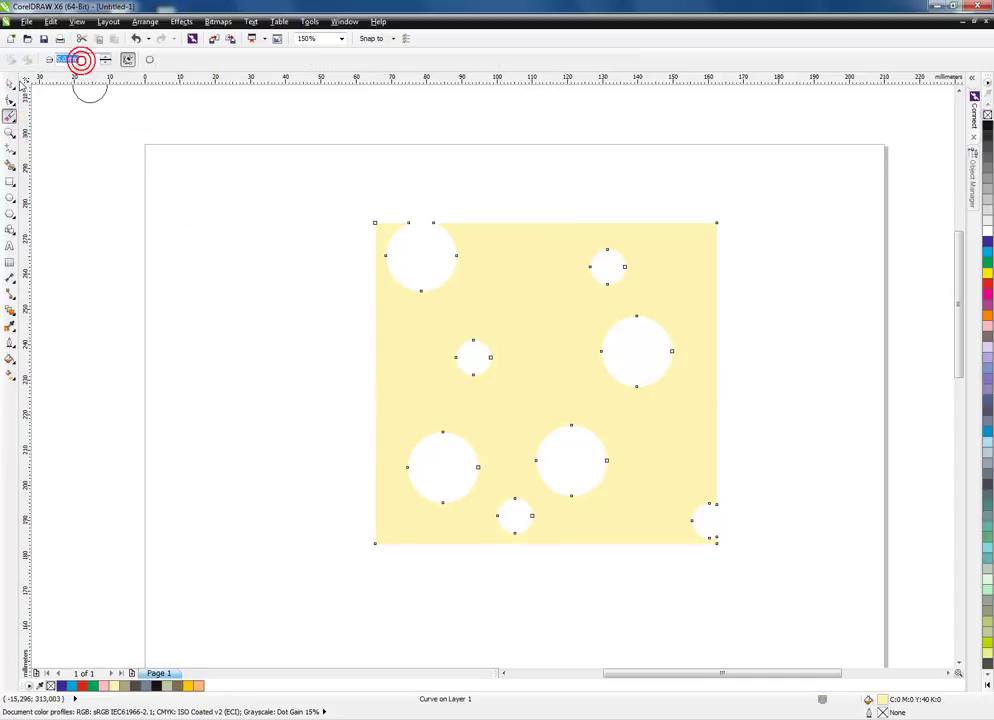
pyautogui.write('3')
pyautogui.press('Return')
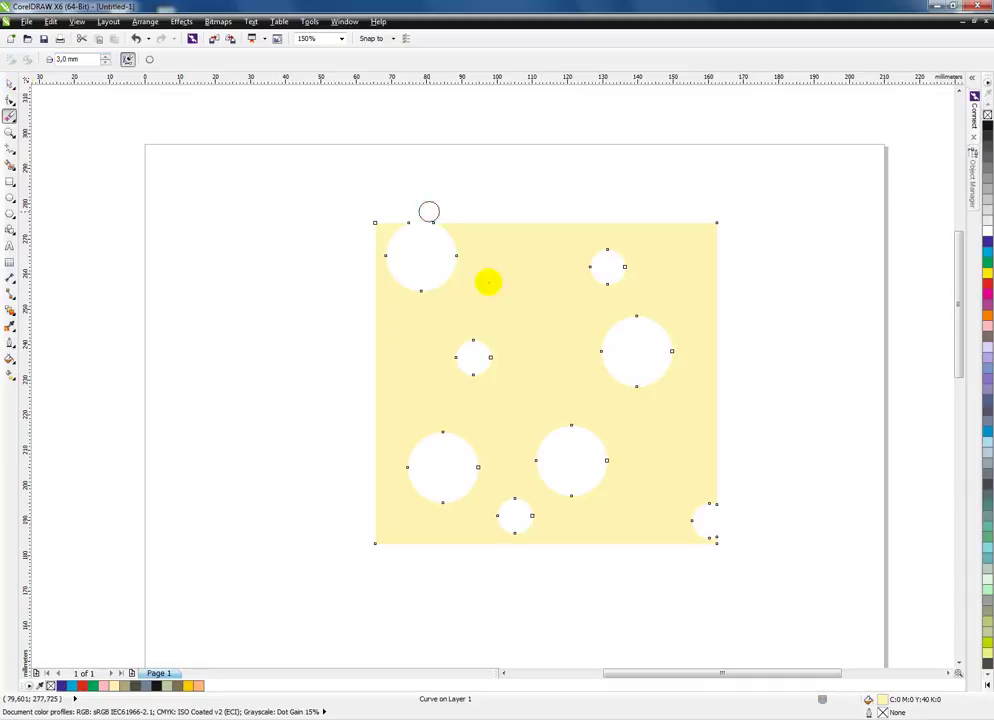
pyautogui.click(538, 320)
pyautogui.press('space')
pyautogui.click(759, 308)
pyautogui.click(689, 304)
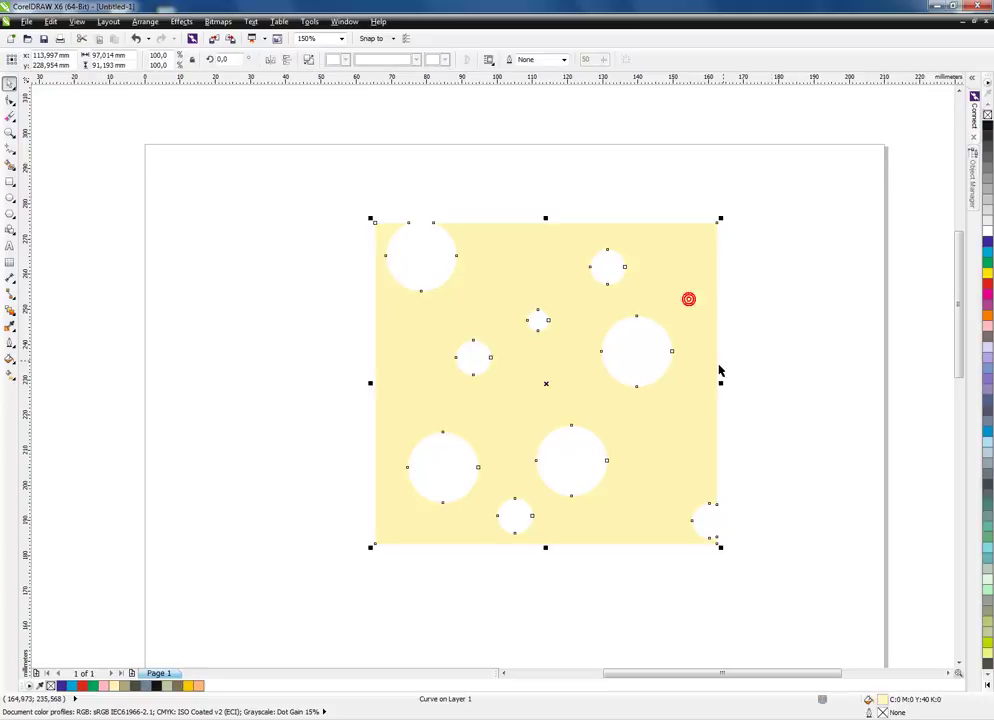
# Place a copy of the holed yellow shape 0.2 mm to the left of and 0.2 mm above the original.
pyautogui.press('z')
pyautogui.moveTo(351, 207); pyautogui.dragTo(741, 556)
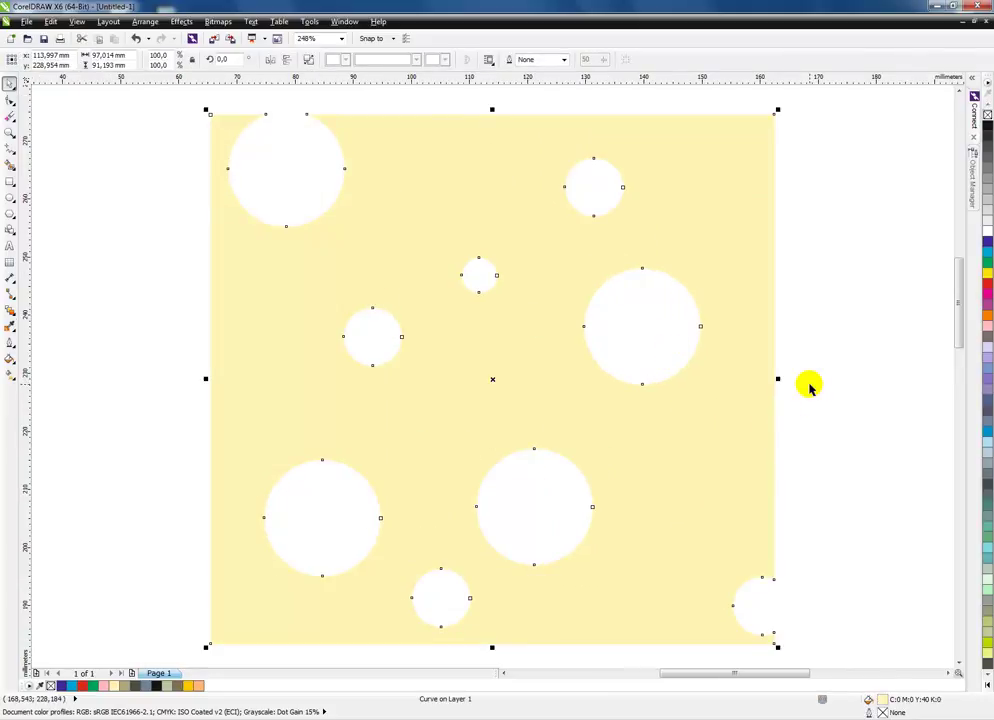
pyautogui.moveTo(750, 430); pyautogui.dragTo(740, 422)
pyautogui.hotkey('ctrl', 'z')
pyautogui.click(730, 415)
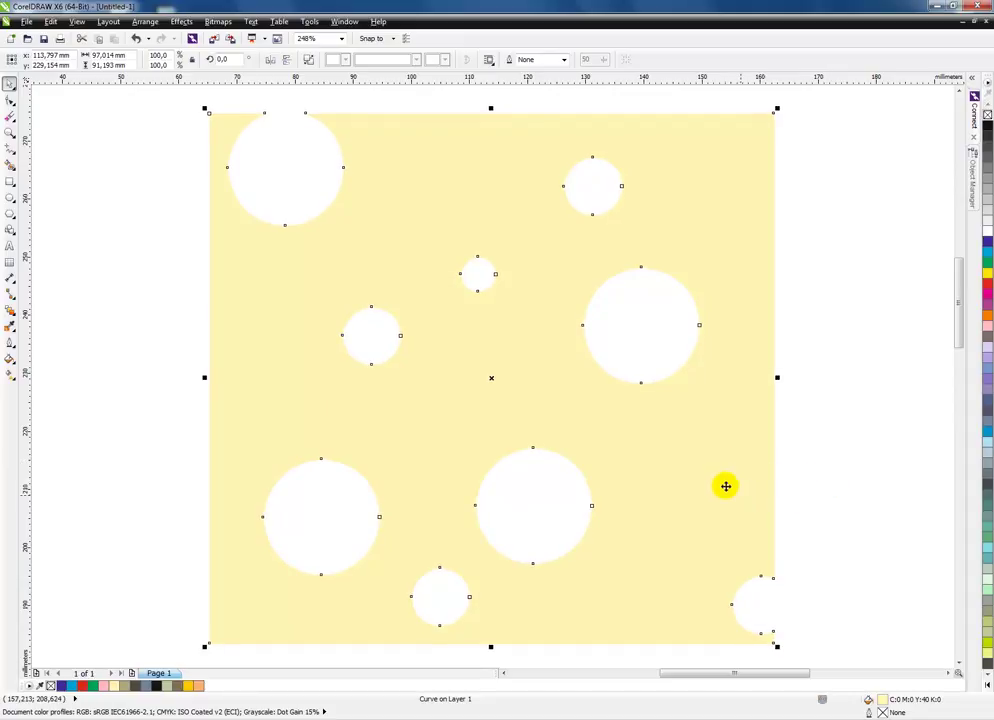
# Fill the original shape beneath the offset copy with a darker colour, giving the holes and edges a shadow, and deselect it.
pyautogui.moveTo(723, 485); pyautogui.dragTo(724, 486)
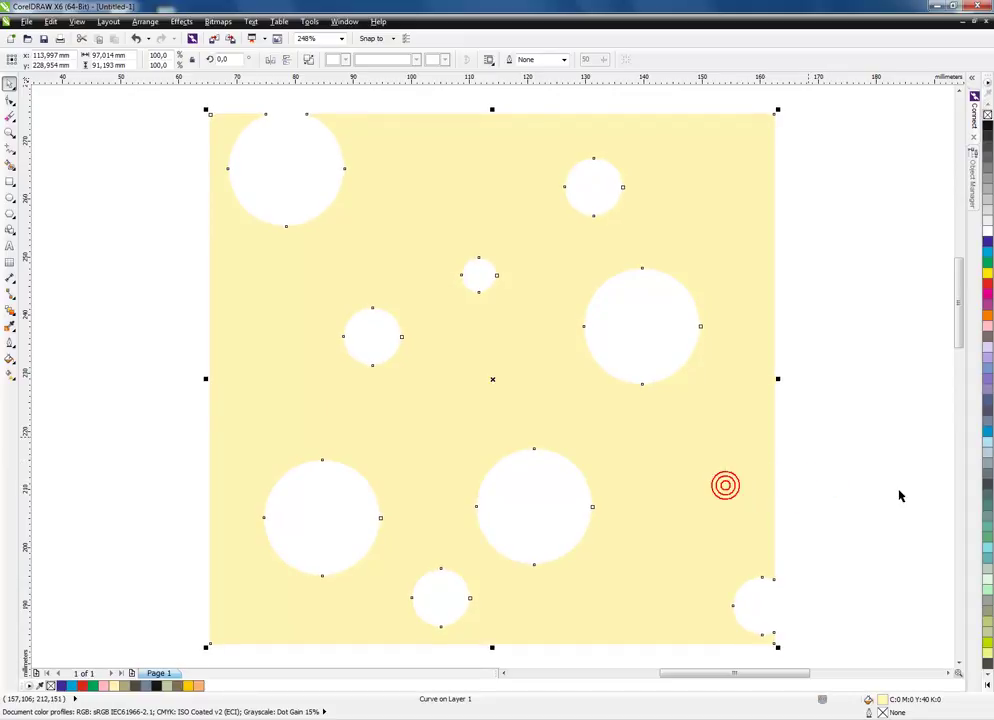
pyautogui.click(985, 688)
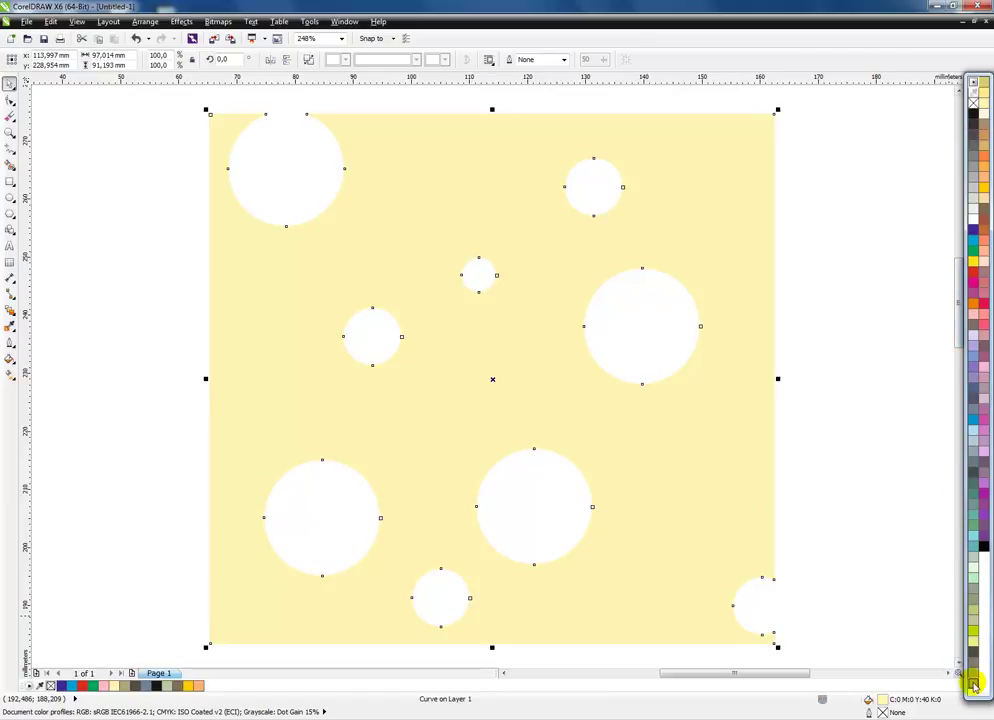
pyautogui.click(74, 117)
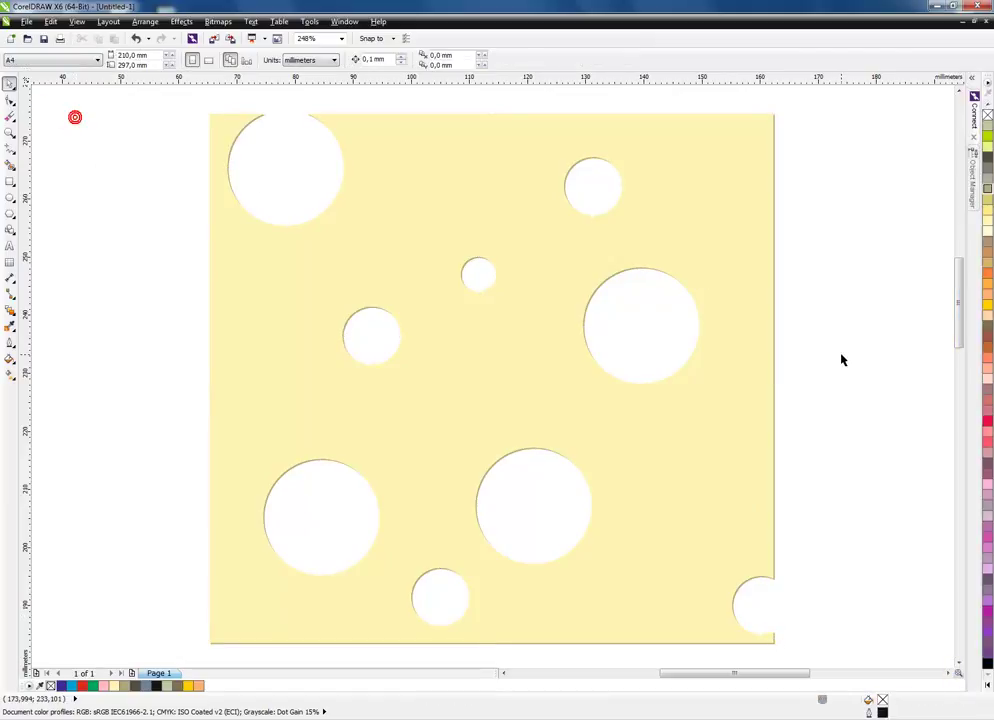
# Select both overlapping holed shapes and delete them.
pyautogui.scroll(-2, 840, 357)
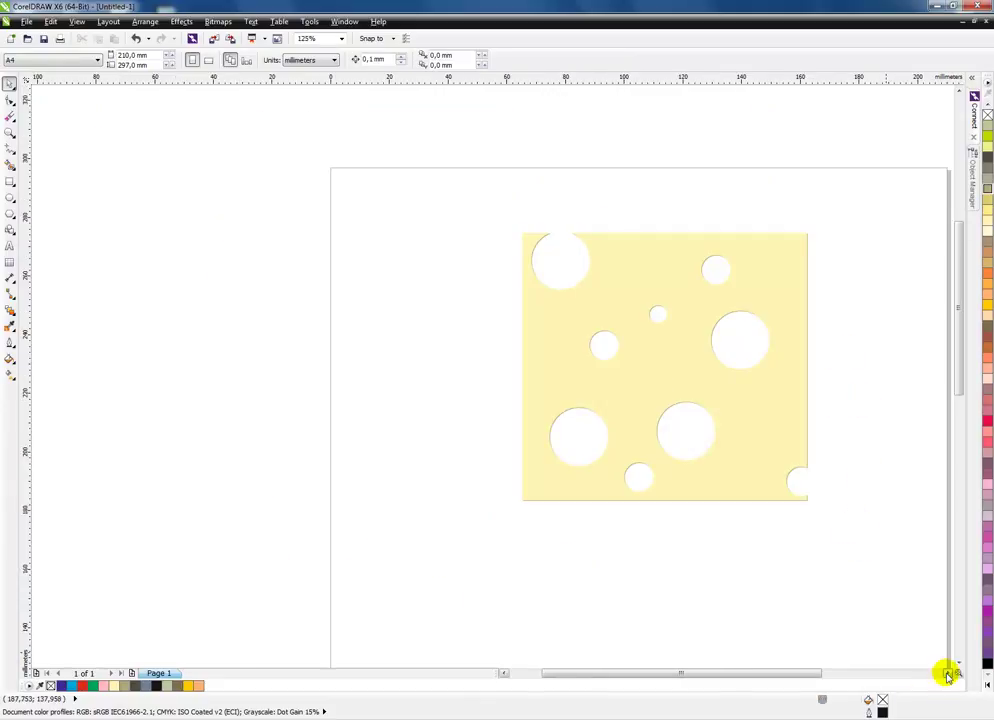
pyautogui.moveTo(948, 675); pyautogui.dragTo(721, 430)
pyautogui.moveTo(797, 548); pyautogui.dragTo(335, 224)
pyautogui.click(752, 347)
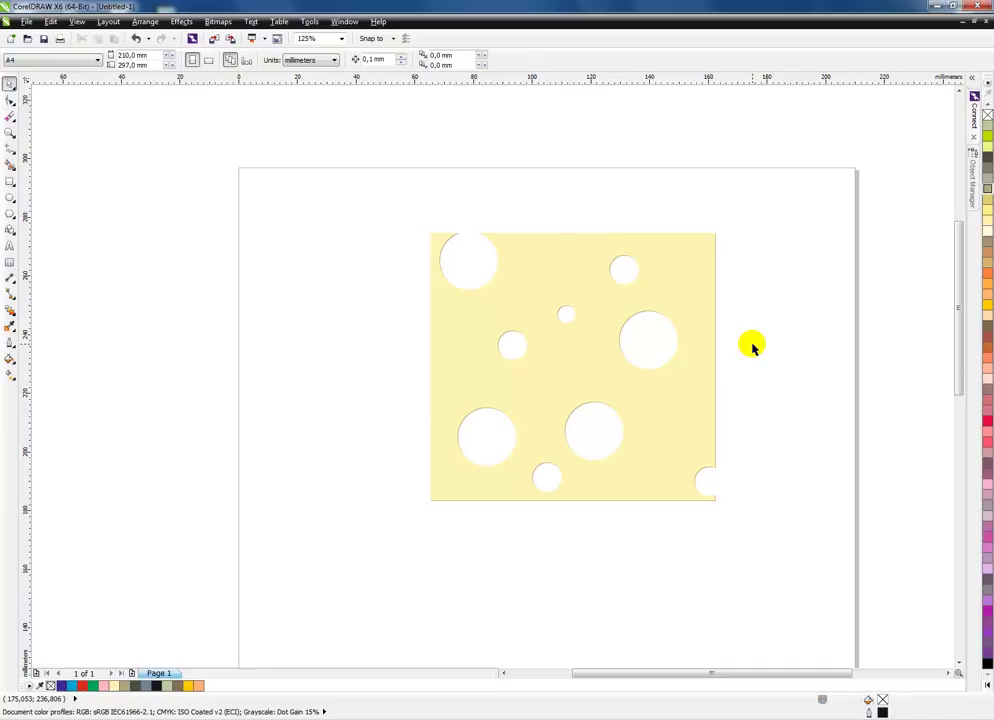
pyautogui.moveTo(779, 190); pyautogui.dragTo(395, 512)
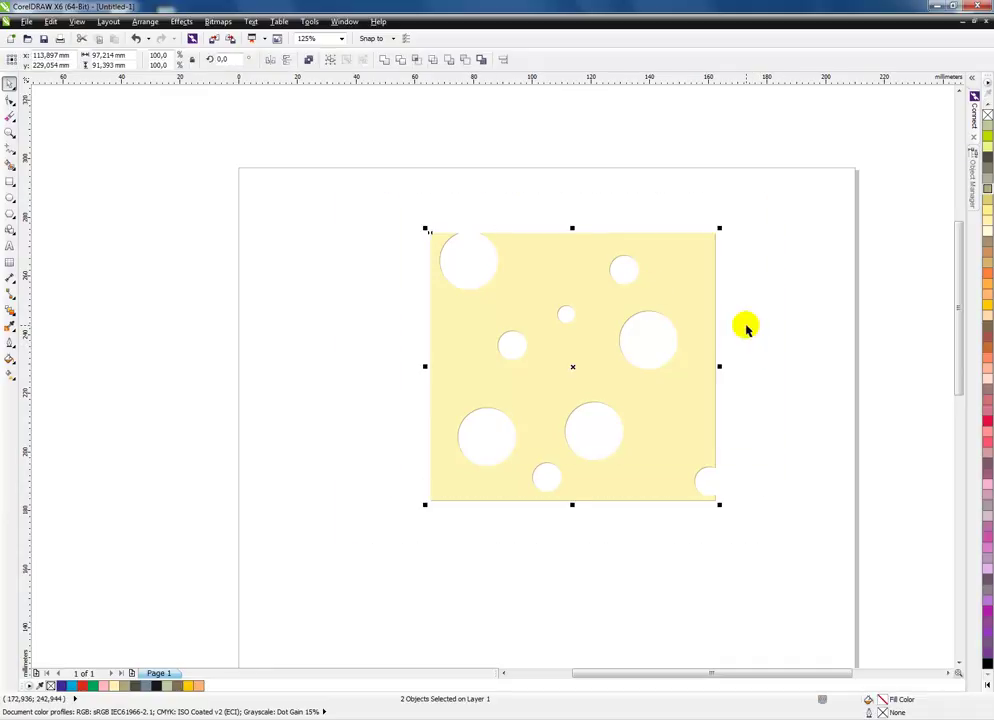
pyautogui.press('Delete')
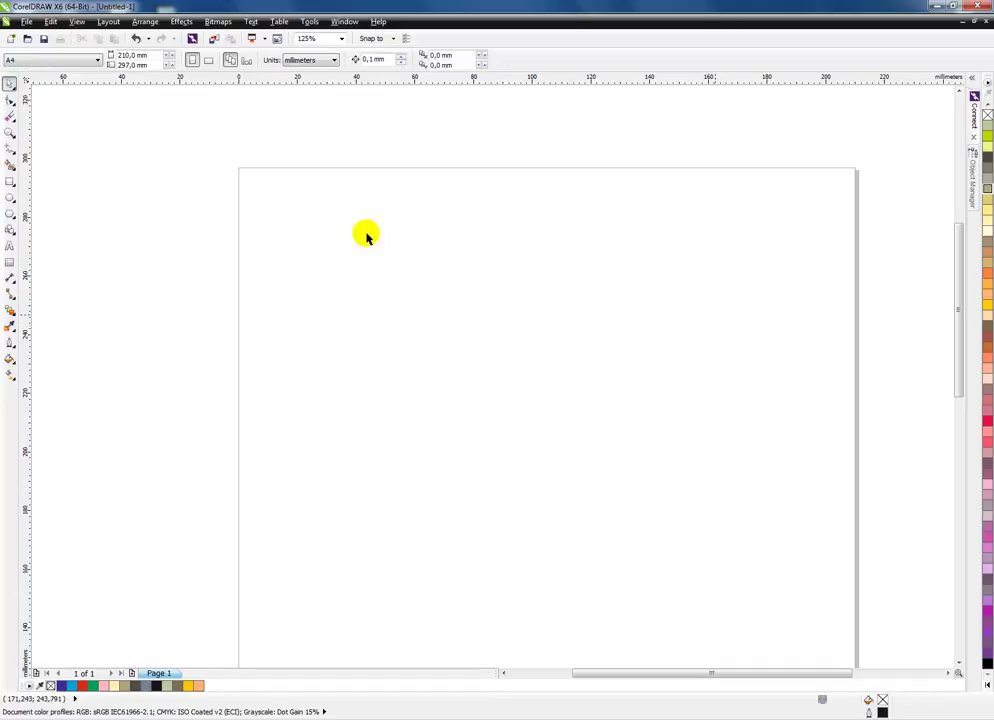
# Draw a rectangle about 78 × 52 mm in the upper half of the page and stretch it to about 132 × 59 mm.
pyautogui.click(12, 118)
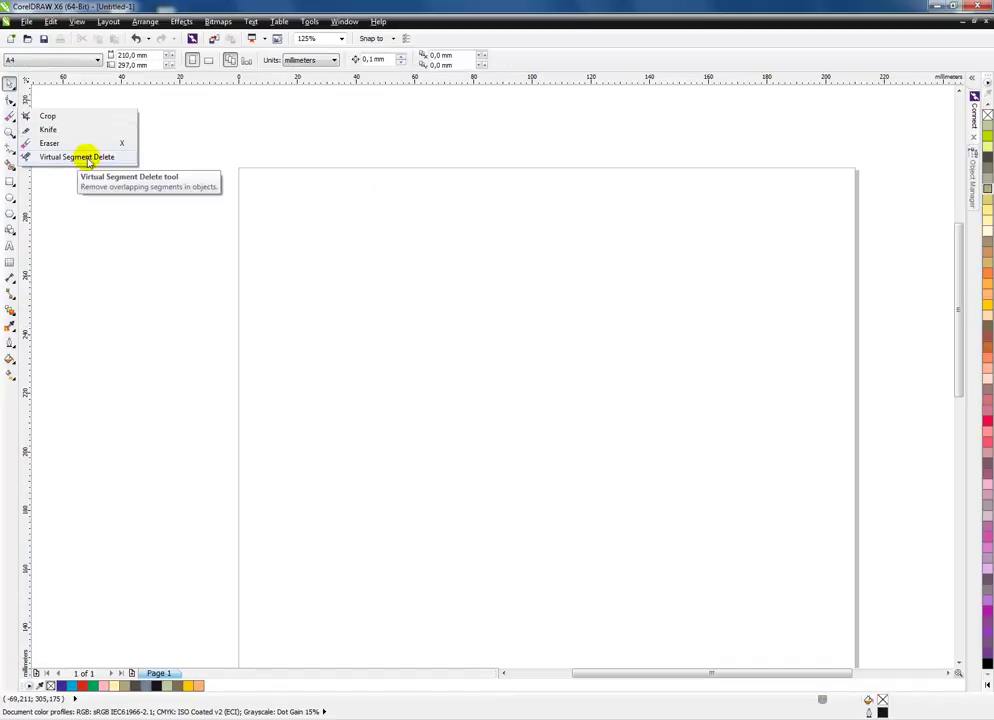
pyautogui.click(67, 156)
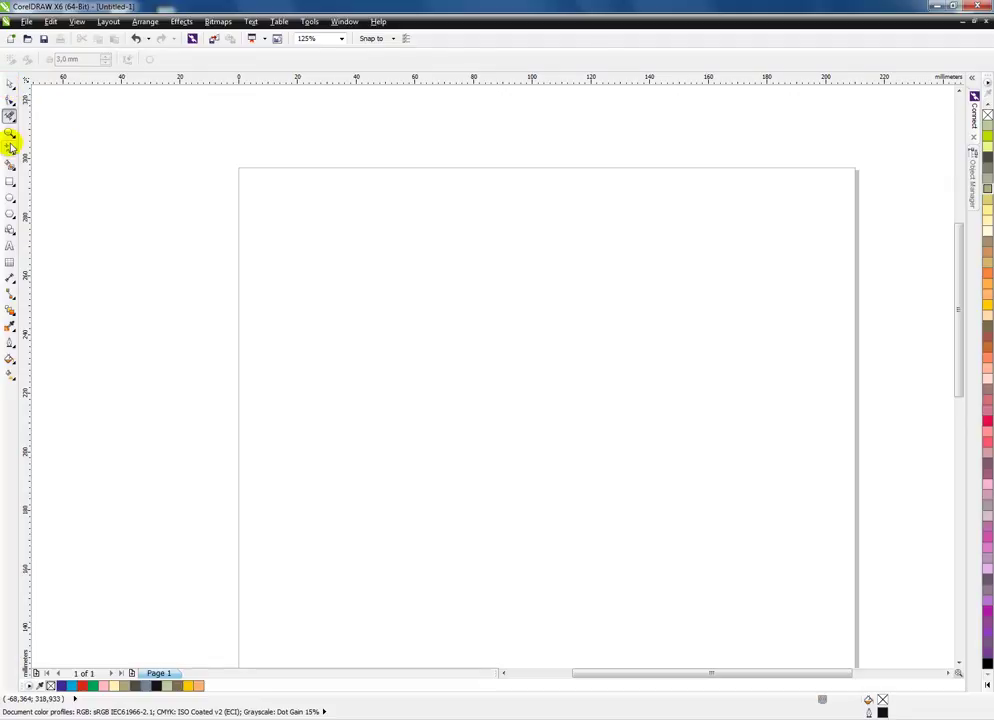
pyautogui.click(10, 183)
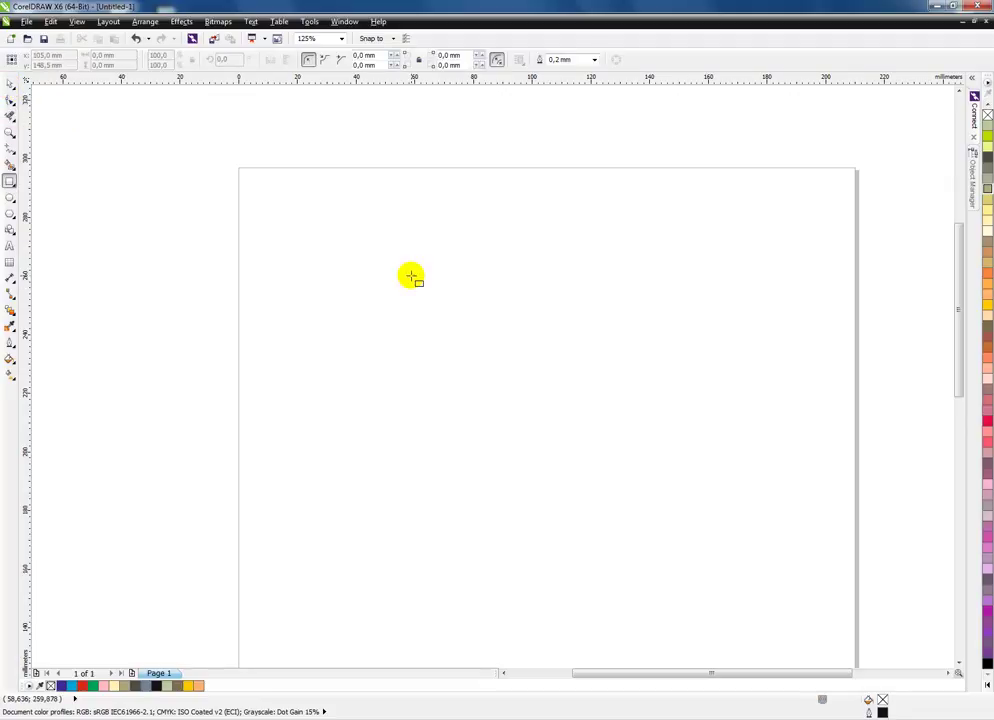
pyautogui.moveTo(379, 260); pyautogui.dragTo(607, 412)
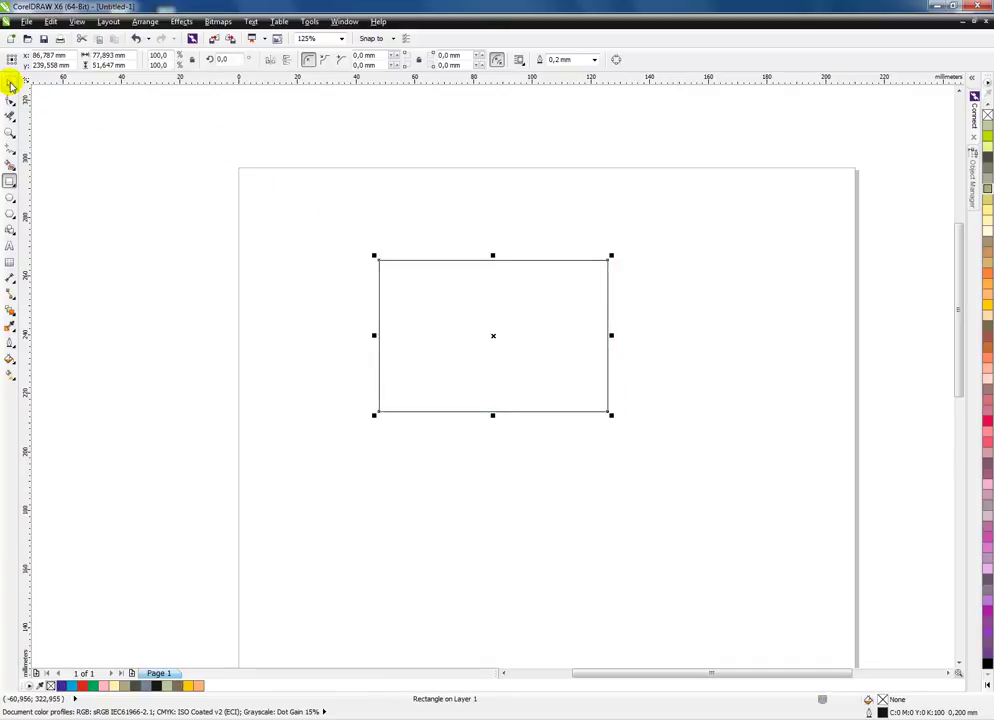
pyautogui.moveTo(611, 336); pyautogui.dragTo(766, 335)
pyautogui.moveTo(570, 415)
pyautogui.mouseDown()
pyautogui.moveTo(571, 449)
pyautogui.moveTo(570, 440)
pyautogui.mouseUp()
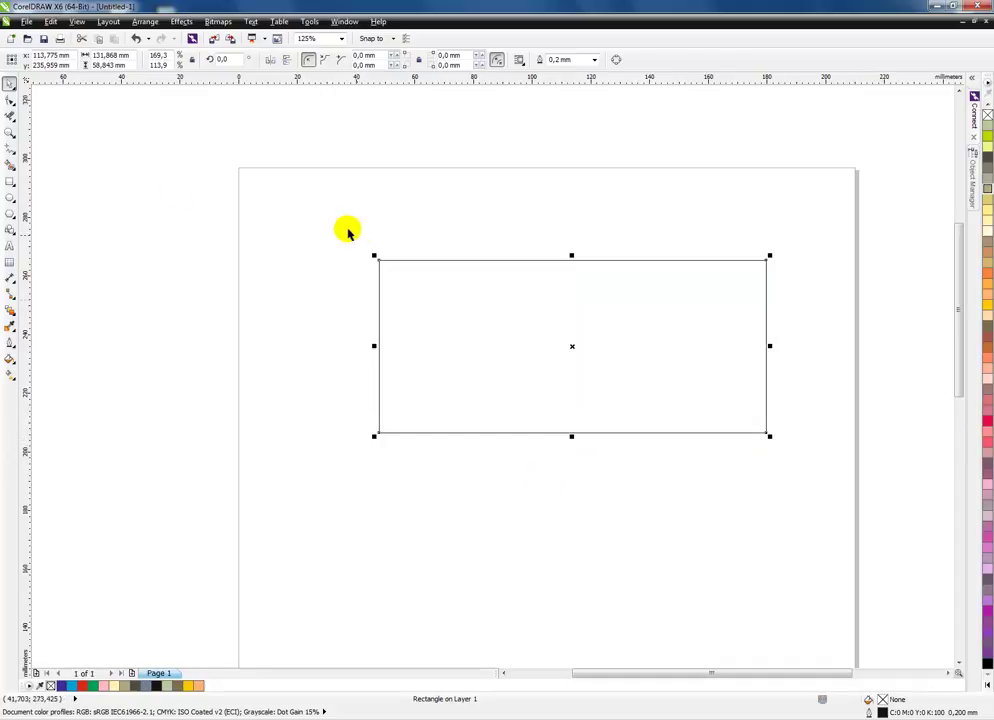
# Draw concentric circles about 20 mm and 26 mm across on the rectangle's lower edge near its left end and copy the pair near the right end.
pyautogui.click(10, 197)
pyautogui.moveTo(438, 436)
pyautogui.mouseDown()
pyautogui.moveTo(470, 459)
pyautogui.moveTo(461, 455)
pyautogui.mouseUp()
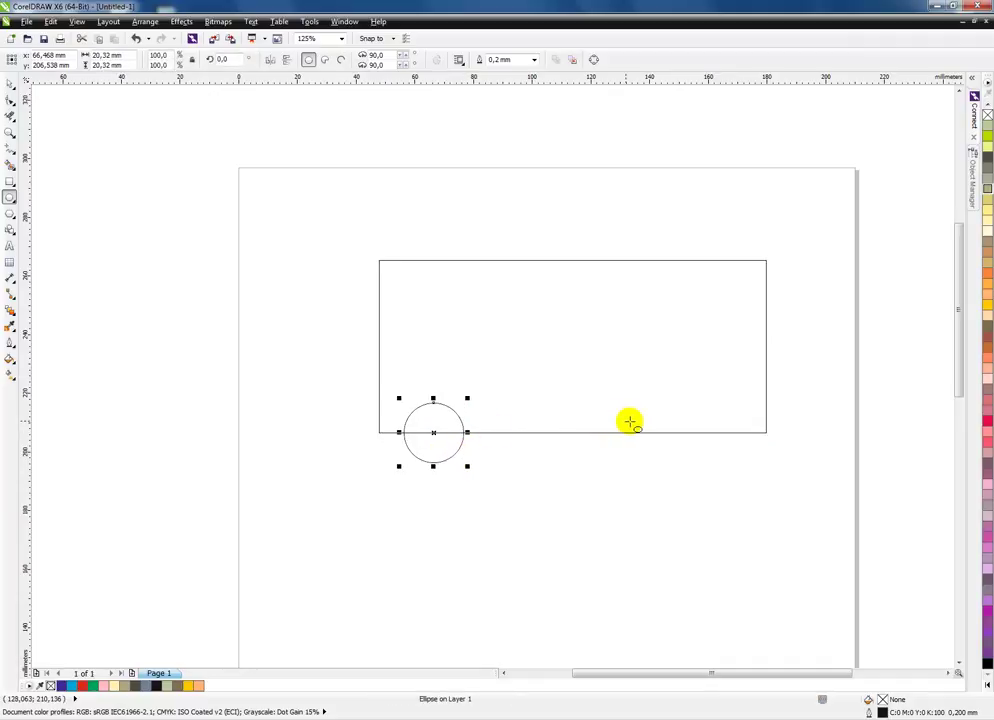
pyautogui.click(13, 88)
pyautogui.moveTo(464, 399); pyautogui.dragTo(688, 428)
pyautogui.keyDown('shift'); pyautogui.click(453, 415); pyautogui.keyUp('shift')
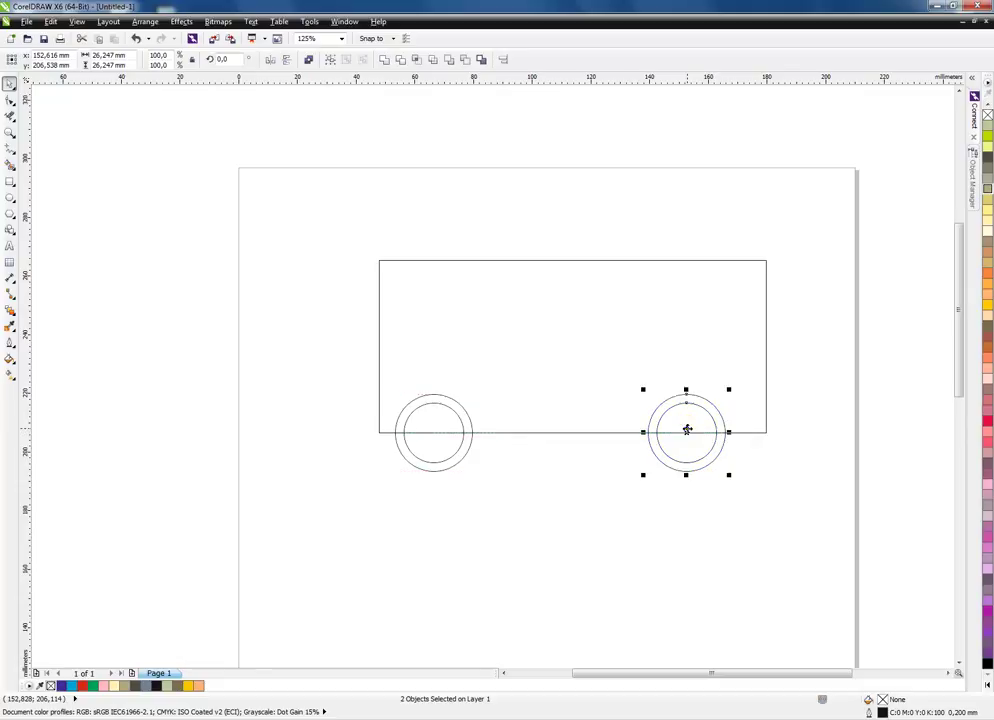
# Move the left pair of concentric circles about 10 mm to the right along the rectangle's lower edge.
pyautogui.click(778, 492)
pyautogui.moveTo(519, 506); pyautogui.dragTo(350, 380)
pyautogui.moveTo(442, 434); pyautogui.dragTo(466, 434)
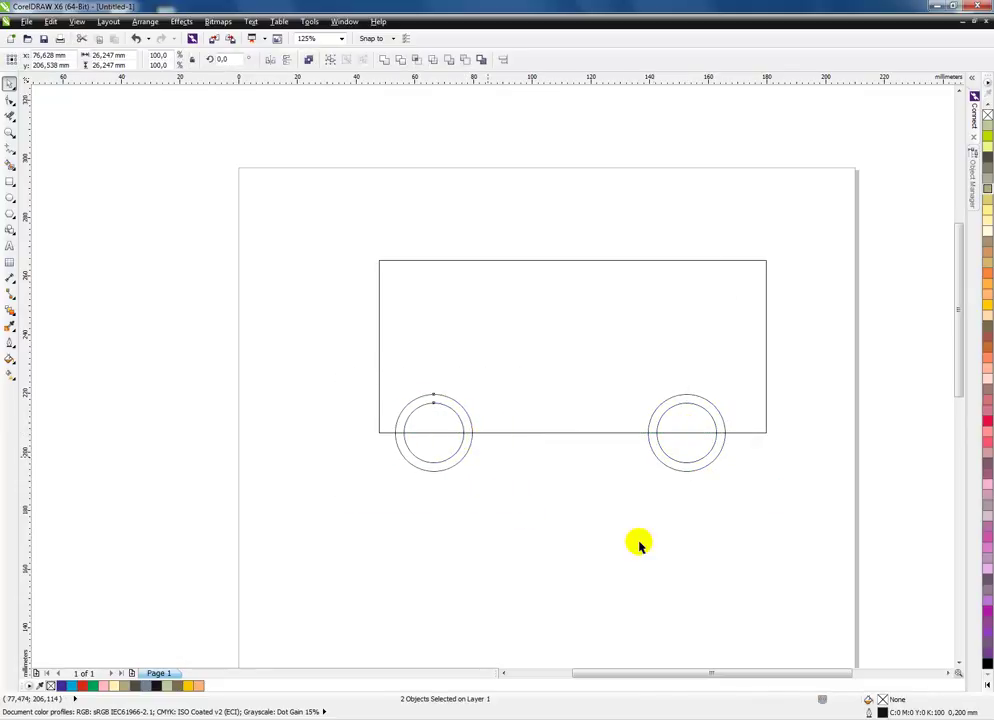
pyautogui.click(688, 537)
# Draw an ellipse about 22.4 × 21.6 mm inside the rectangle's upper-left corner, touching both edges.
pyautogui.click(950, 674)
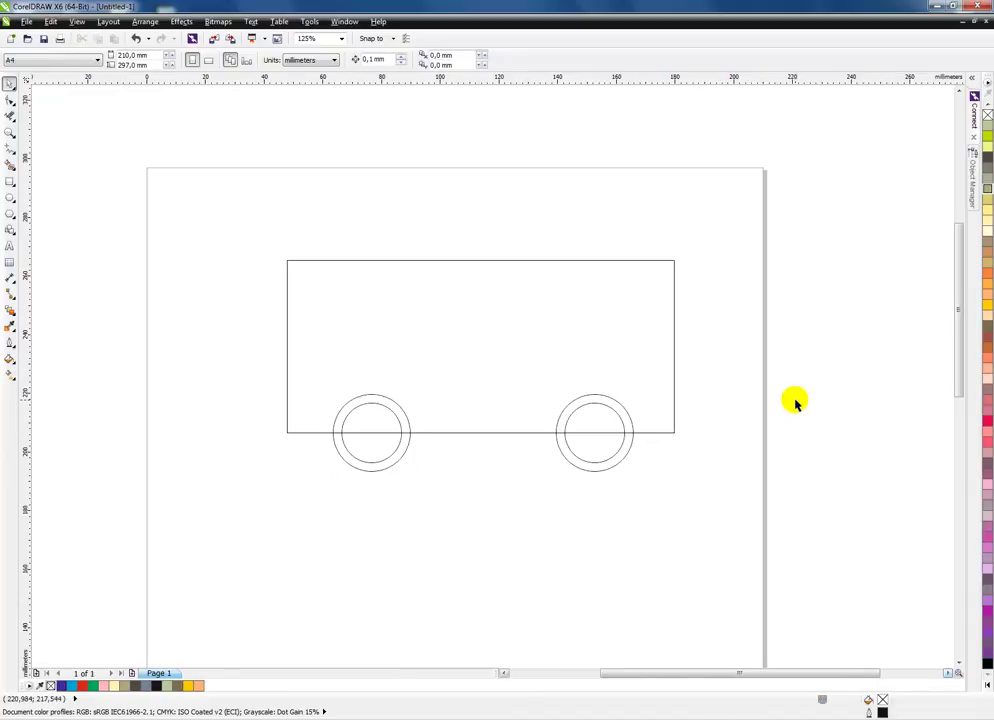
pyautogui.press('z')
pyautogui.moveTo(253, 231); pyautogui.dragTo(703, 495)
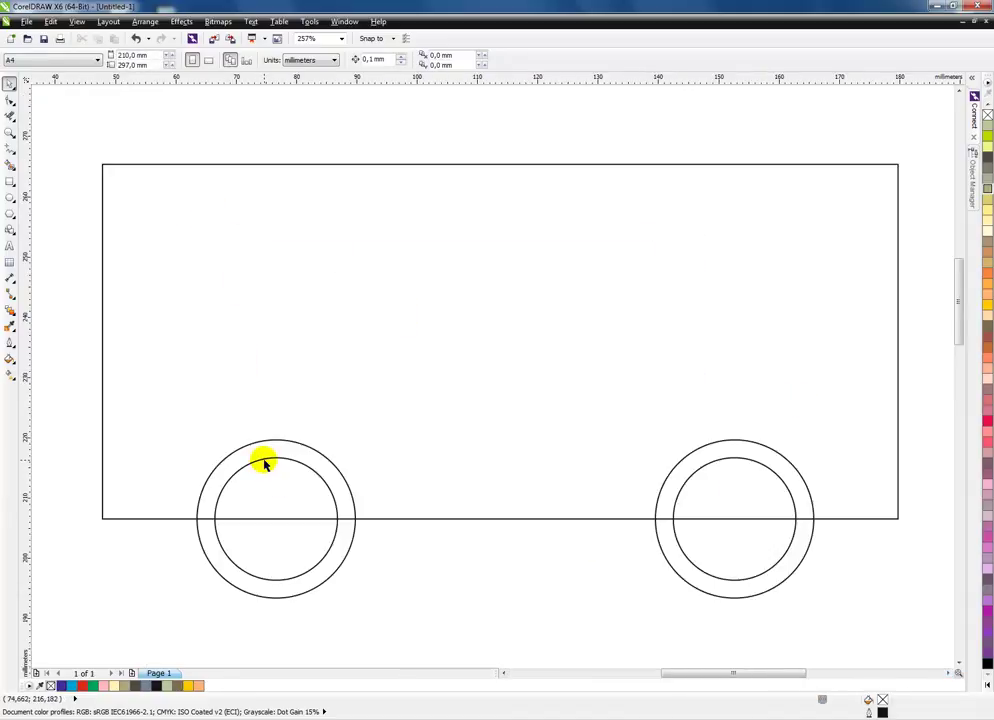
pyautogui.click(7, 200)
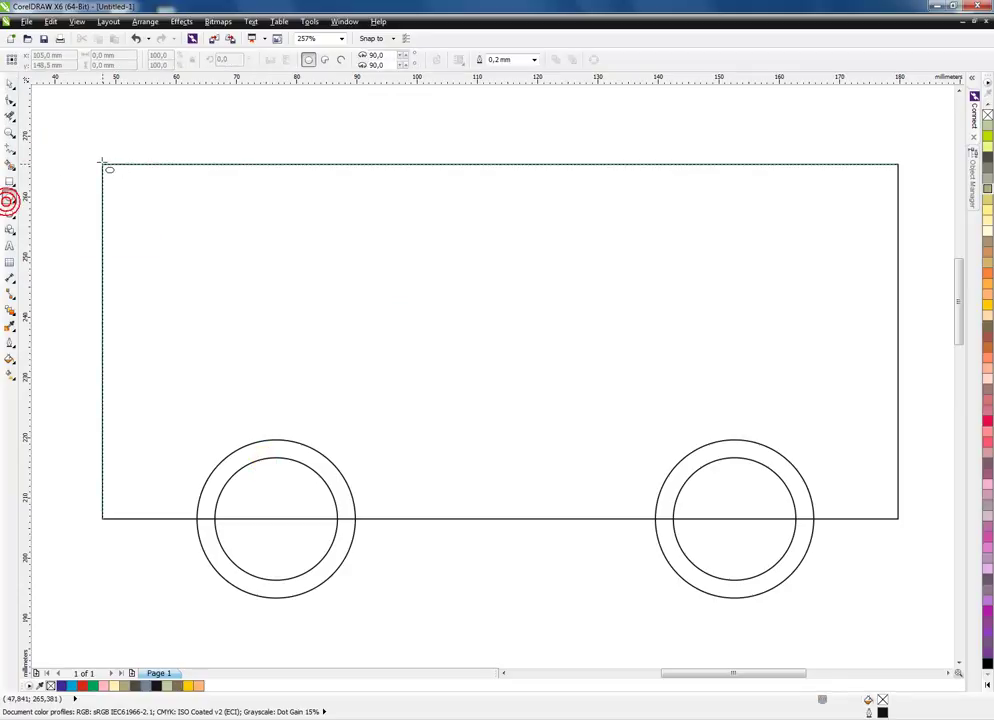
pyautogui.moveTo(102, 161); pyautogui.dragTo(103, 162)
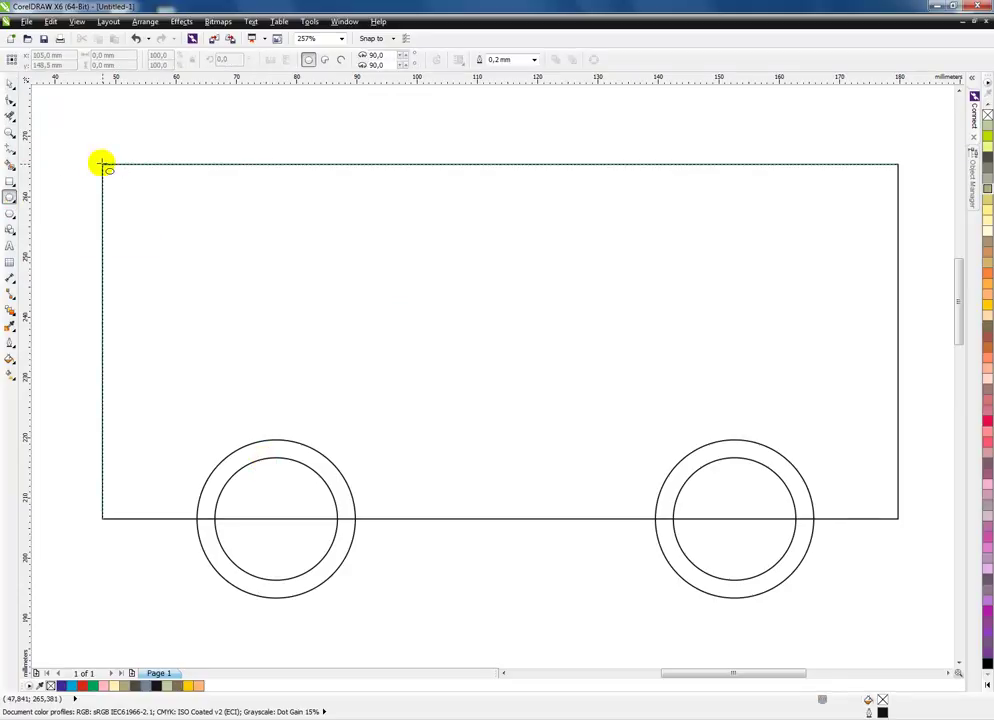
pyautogui.moveTo(103, 163); pyautogui.dragTo(238, 296)
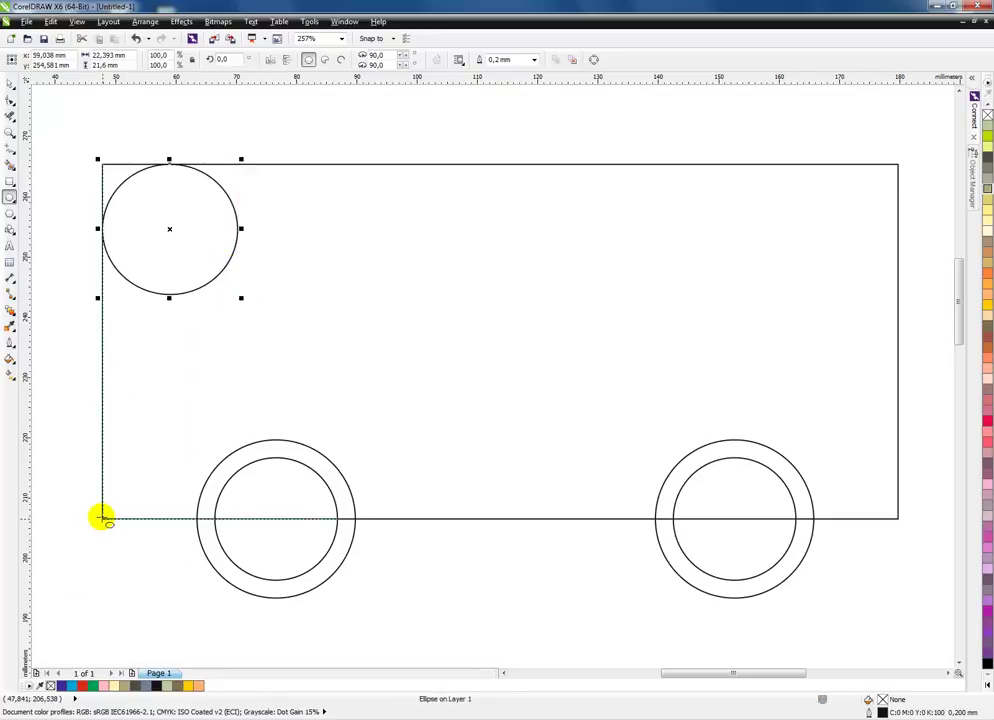
# Draw circles about 7 mm across in both lower corners and a rectangle about 92 × 39 mm overlapping the large rectangle's upper-right corner.
pyautogui.moveTo(102, 517); pyautogui.dragTo(145, 473)
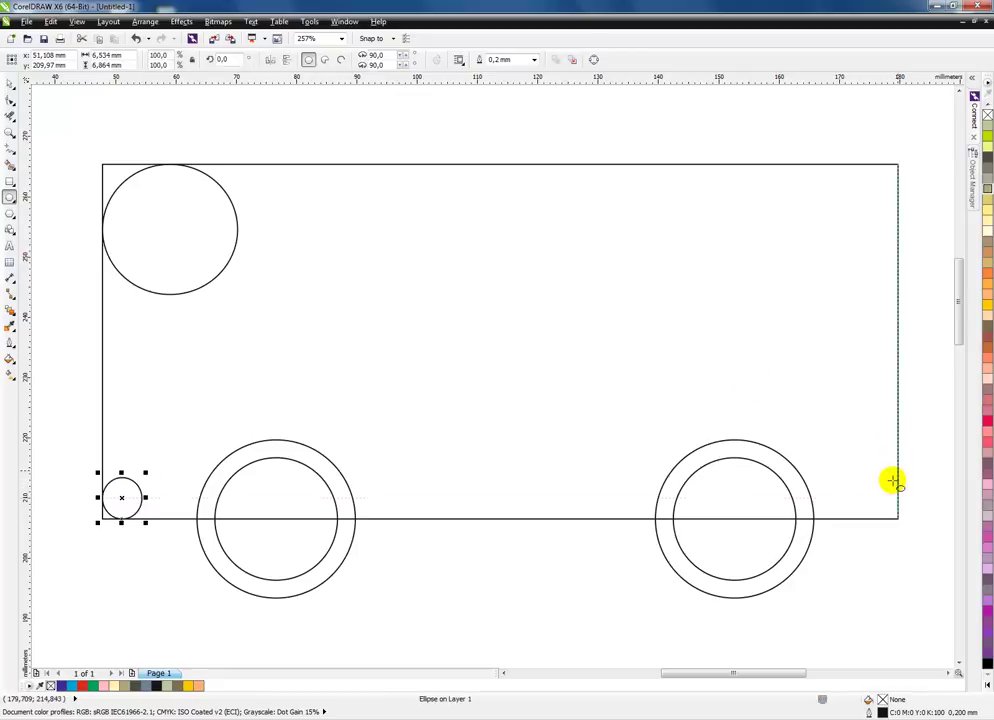
pyautogui.moveTo(897, 517); pyautogui.dragTo(859, 472)
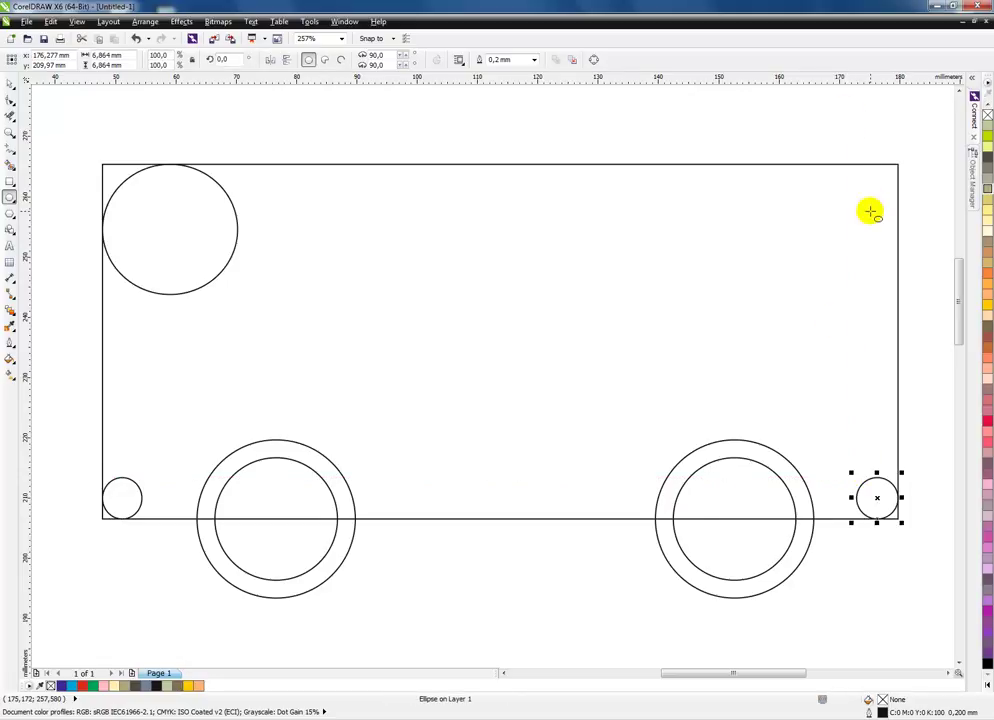
pyautogui.click(10, 183)
pyautogui.moveTo(355, 153); pyautogui.dragTo(912, 388)
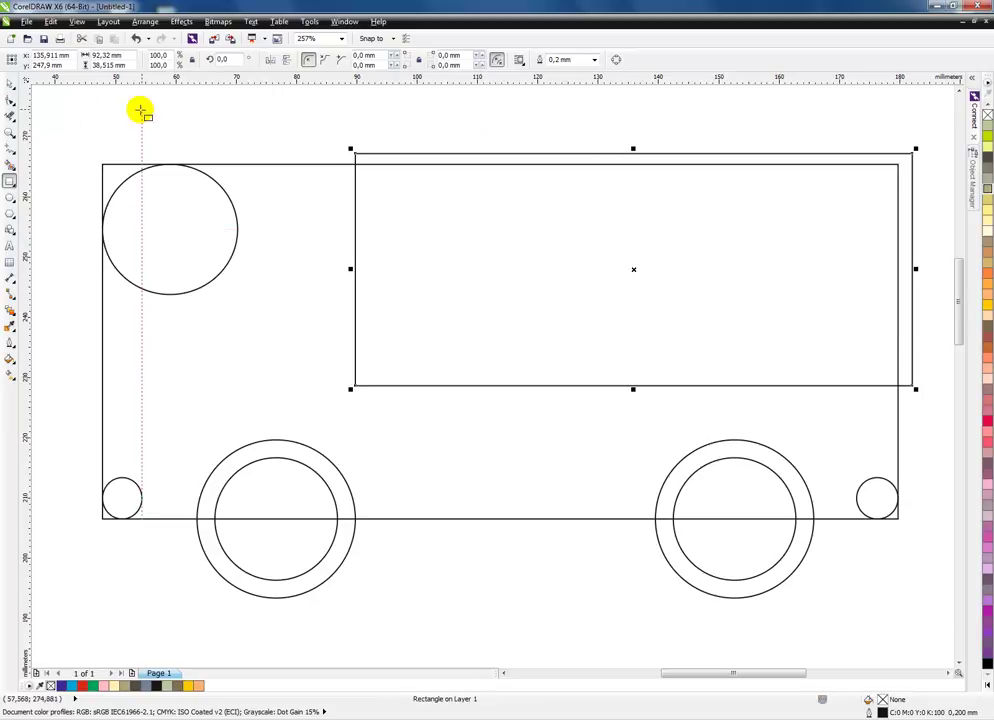
# Draw a circle about 7 mm across touching the large rectangle's top edge and the overlapping rectangle's left edge.
pyautogui.click(10, 198)
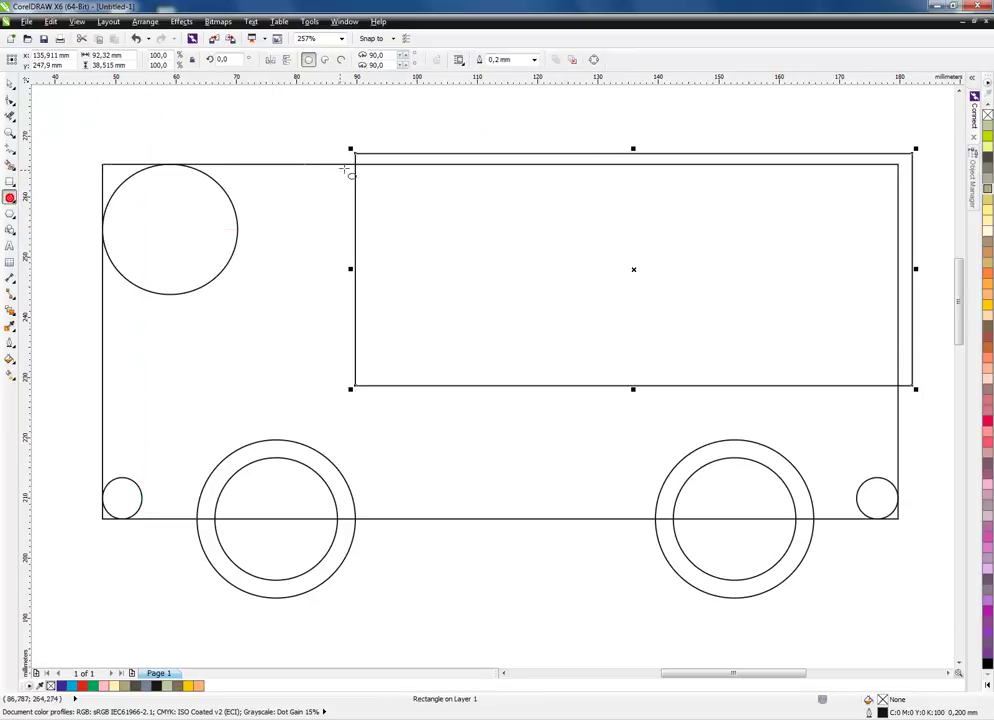
pyautogui.moveTo(355, 163); pyautogui.dragTo(314, 208)
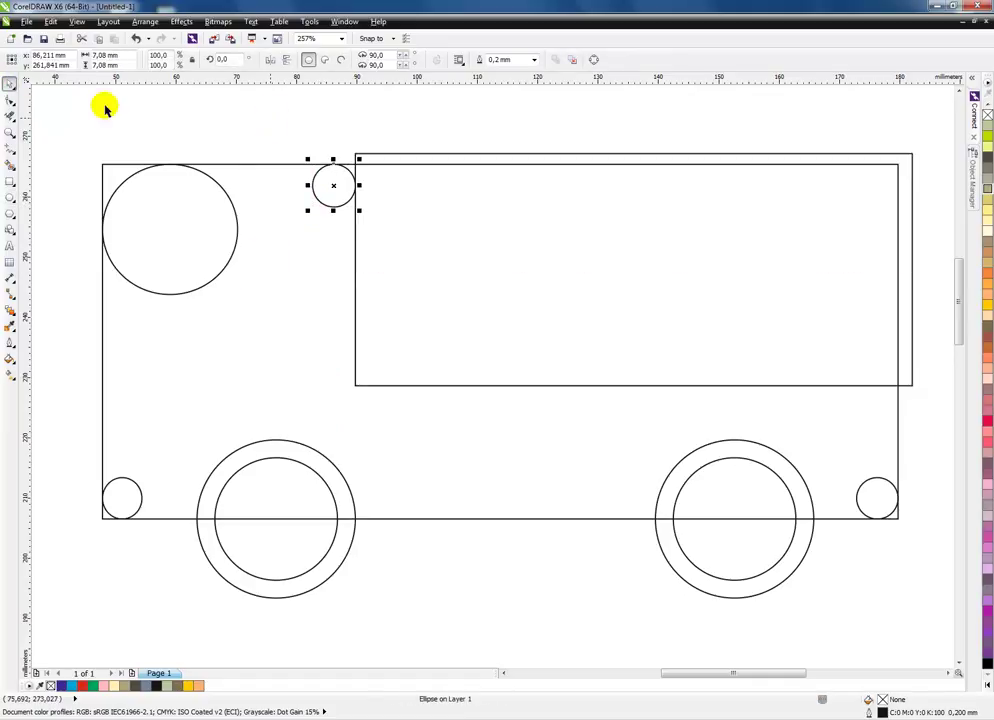
# Delete the segments of the large rectangle's bottom edge that cross both wheels with the Virtual Segment Delete tool.
pyautogui.click(10, 115)
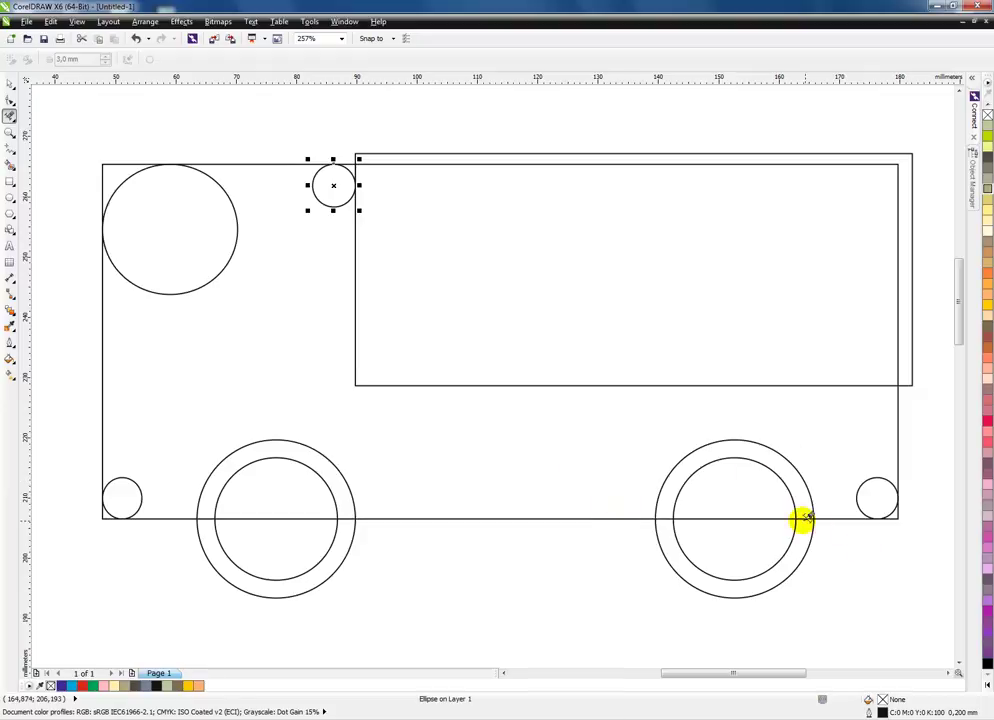
pyautogui.moveTo(809, 521)
pyautogui.mouseDown()
pyautogui.moveTo(666, 517)
pyautogui.moveTo(433, 572)
pyautogui.moveTo(603, 490)
pyautogui.moveTo(710, 513)
pyautogui.mouseUp()
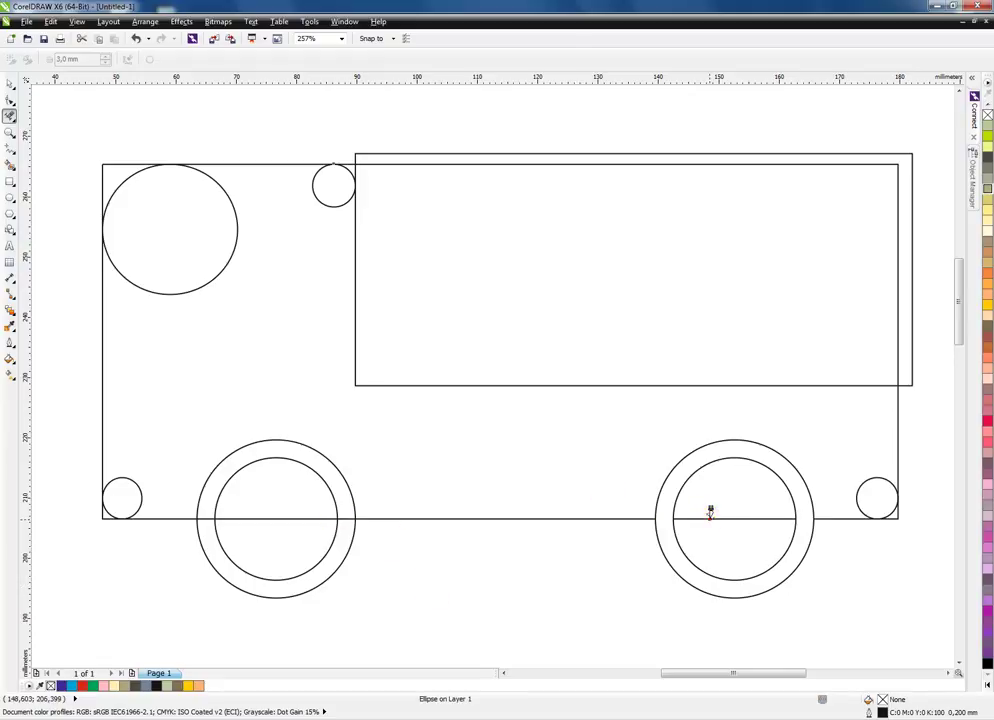
pyautogui.moveTo(307, 555)
pyautogui.mouseDown()
pyautogui.moveTo(237, 524)
pyautogui.moveTo(247, 519)
pyautogui.mouseUp()
pyautogui.click(343, 515)
pyautogui.click(207, 518)
# Delete the surplus circle, ellipse and rectangle segments at both left corners of the large rectangle so only the rounded arcs remain.
pyautogui.moveTo(131, 577)
pyautogui.mouseDown()
pyautogui.moveTo(121, 511)
pyautogui.moveTo(144, 537)
pyautogui.moveTo(140, 477)
pyautogui.moveTo(162, 455)
pyautogui.moveTo(243, 236)
pyautogui.mouseUp()
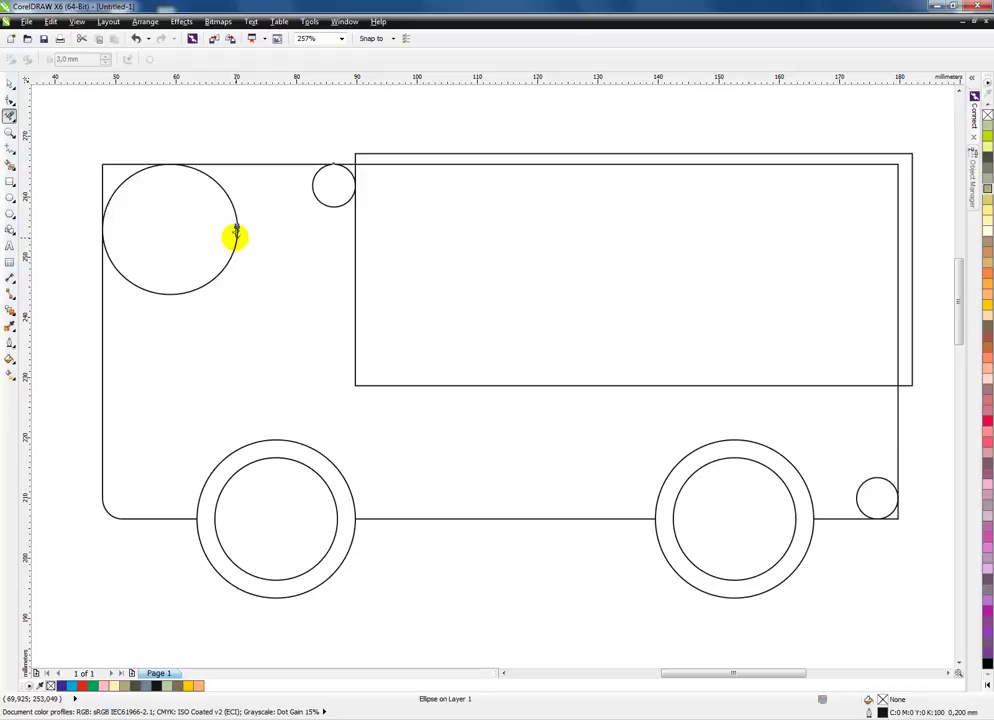
pyautogui.click(236, 234)
pyautogui.click(120, 166)
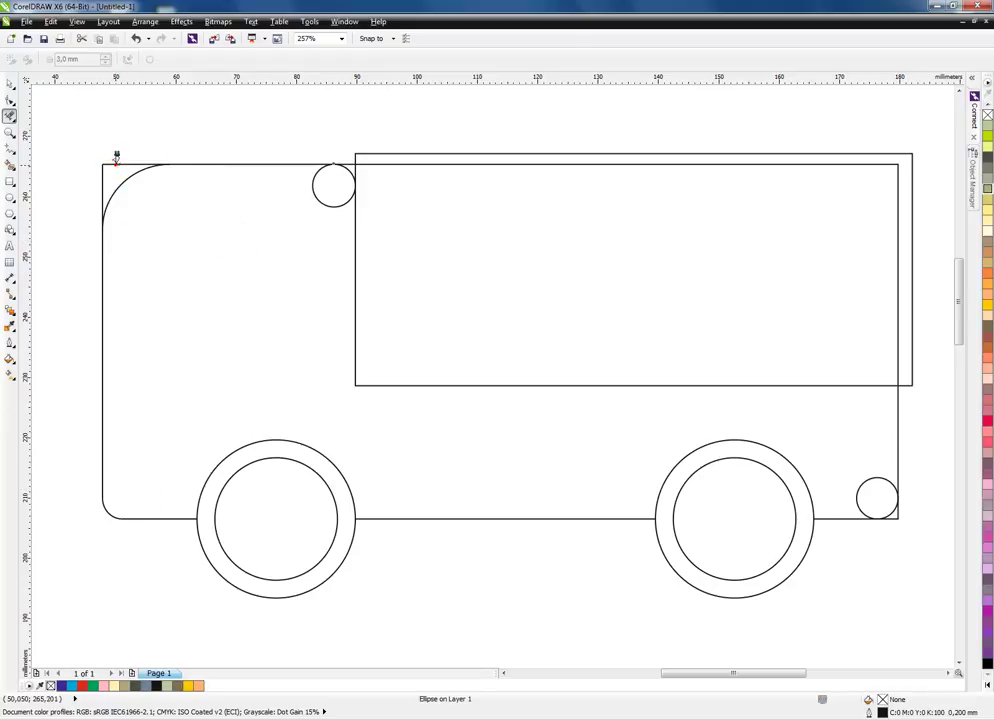
pyautogui.click(102, 170)
# Delete the surplus segments around the overlapping rectangle, the small upper circle and the lower-right circle, leaving a truck outline with cab and low bed.
pyautogui.moveTo(336, 178)
pyautogui.mouseDown()
pyautogui.moveTo(348, 173)
pyautogui.moveTo(317, 204)
pyautogui.mouseUp()
pyautogui.moveTo(379, 162); pyautogui.dragTo(370, 154)
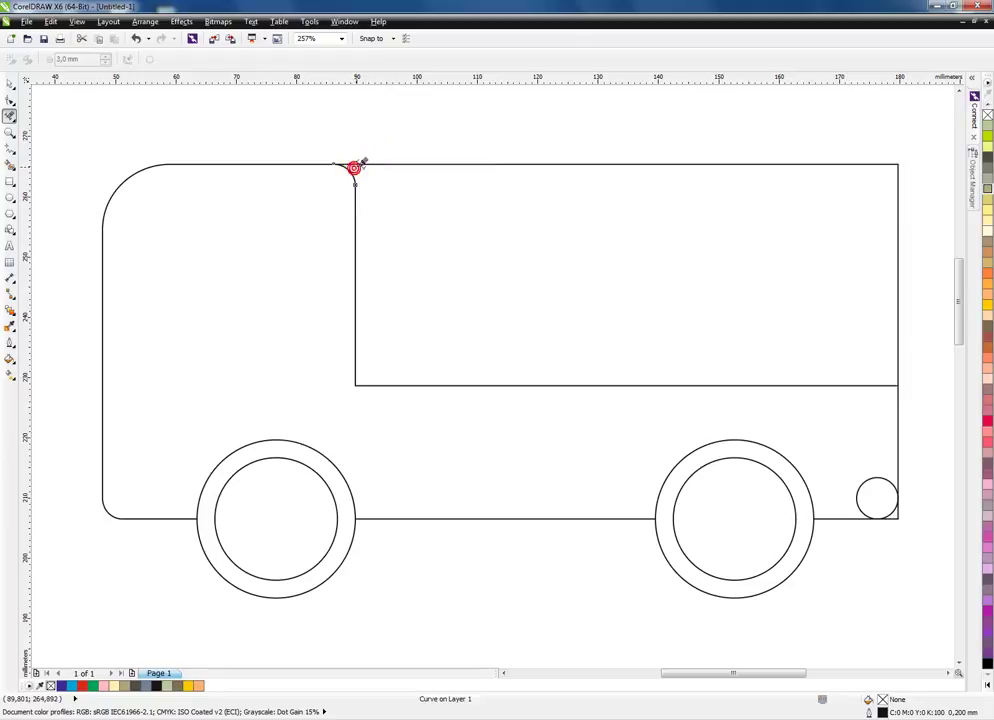
pyautogui.click(357, 157)
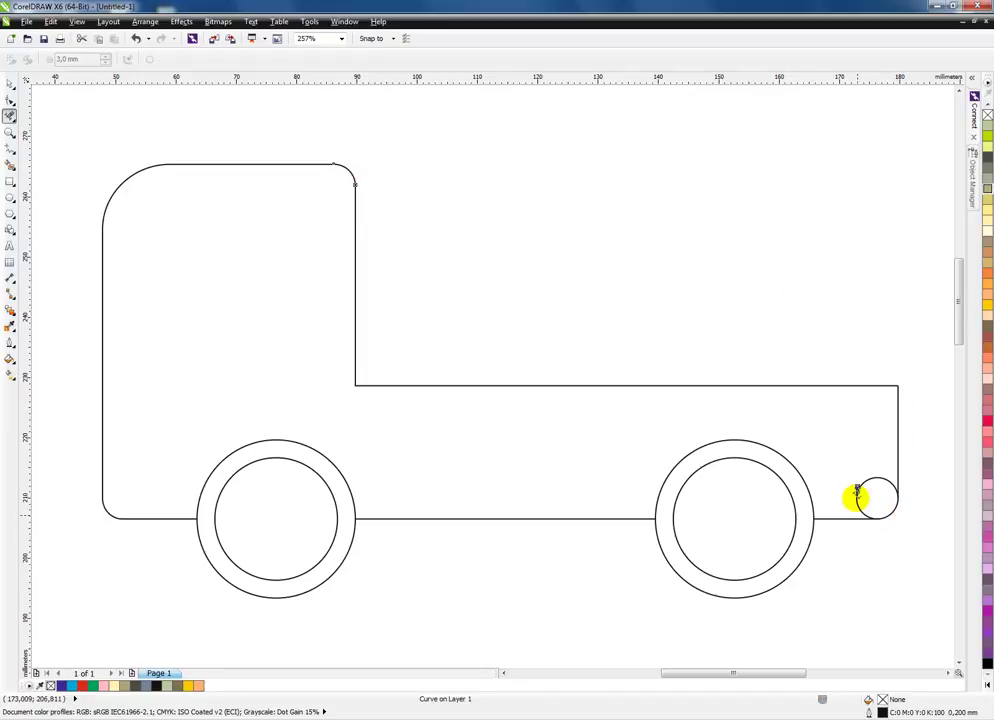
pyautogui.click(866, 478)
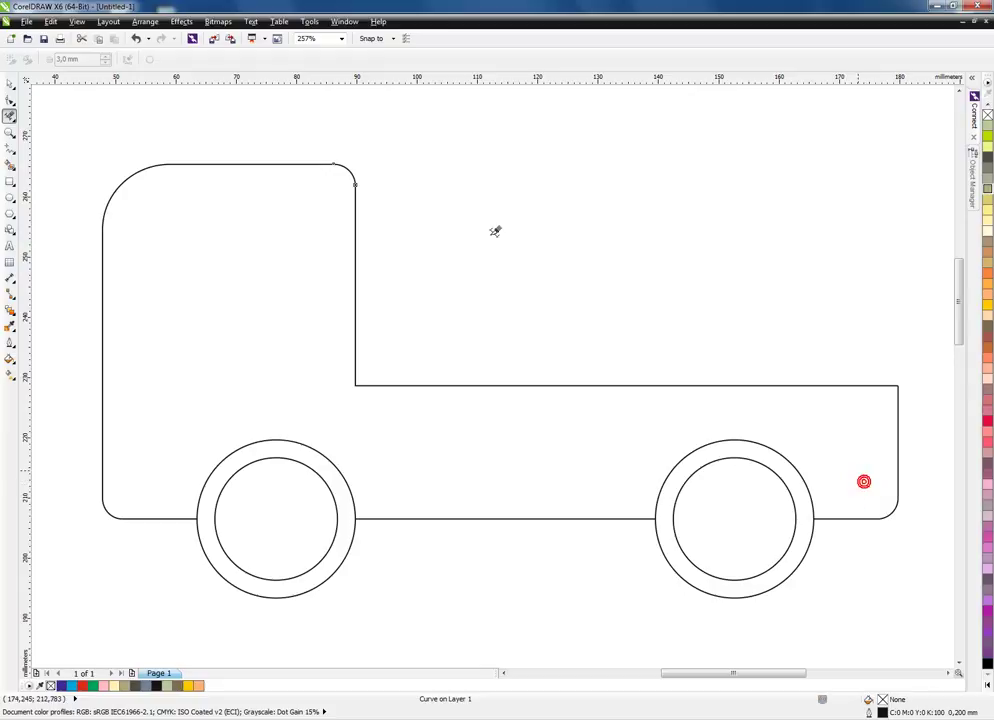
# Select the whole truck outline with its wheels and delete it from the page.
pyautogui.click(10, 84)
pyautogui.click(614, 246)
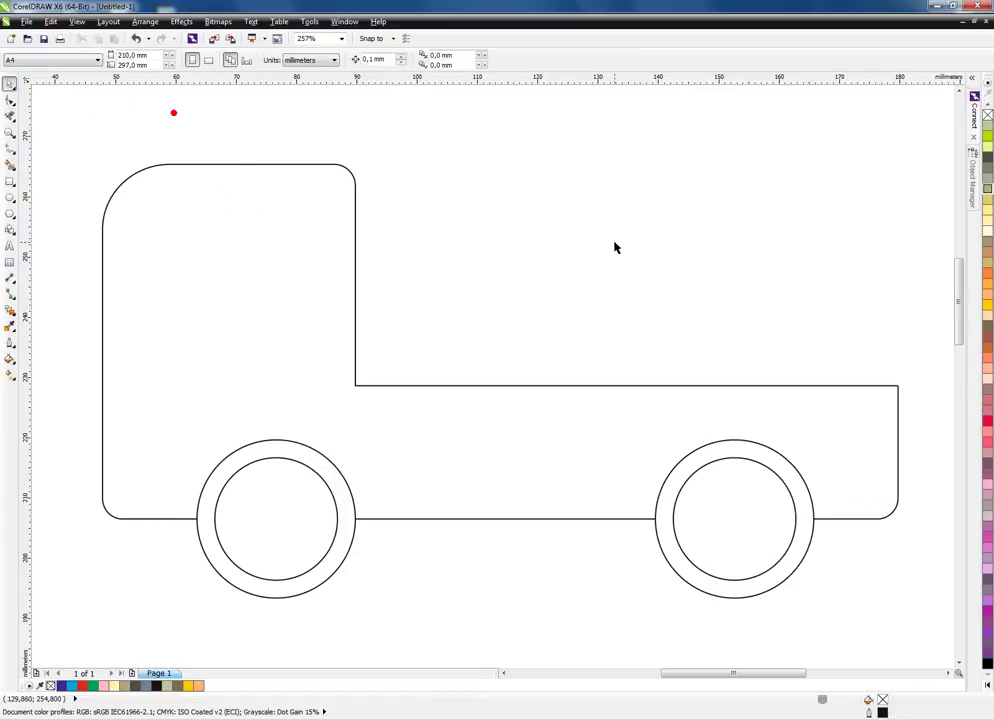
pyautogui.scroll(-3, 614, 246)
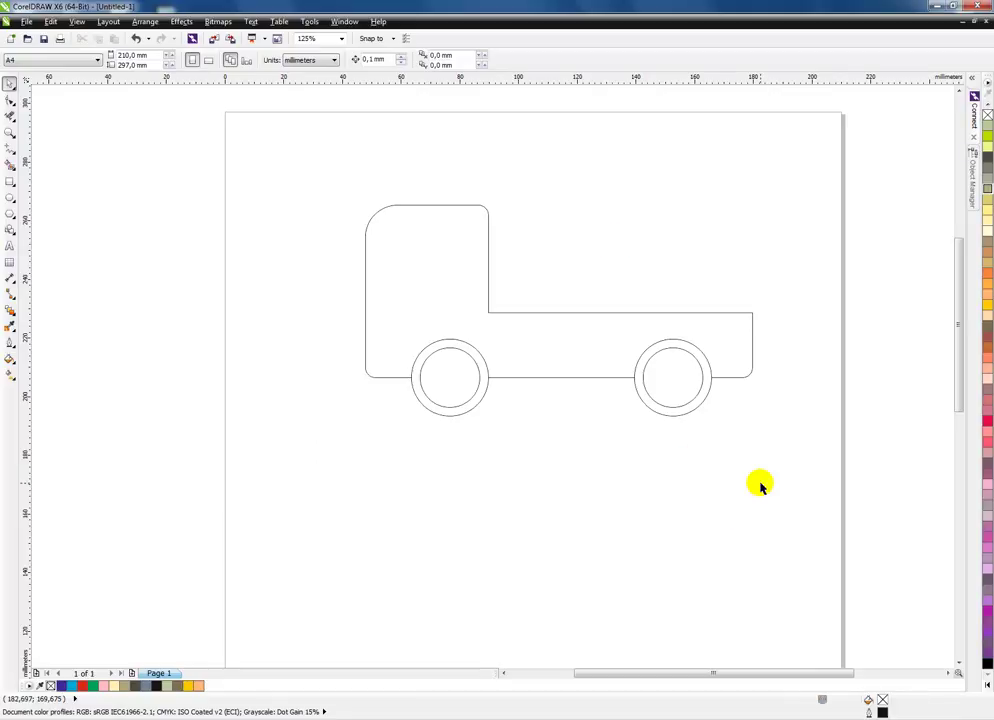
pyautogui.moveTo(645, 372); pyautogui.dragTo(280, 177)
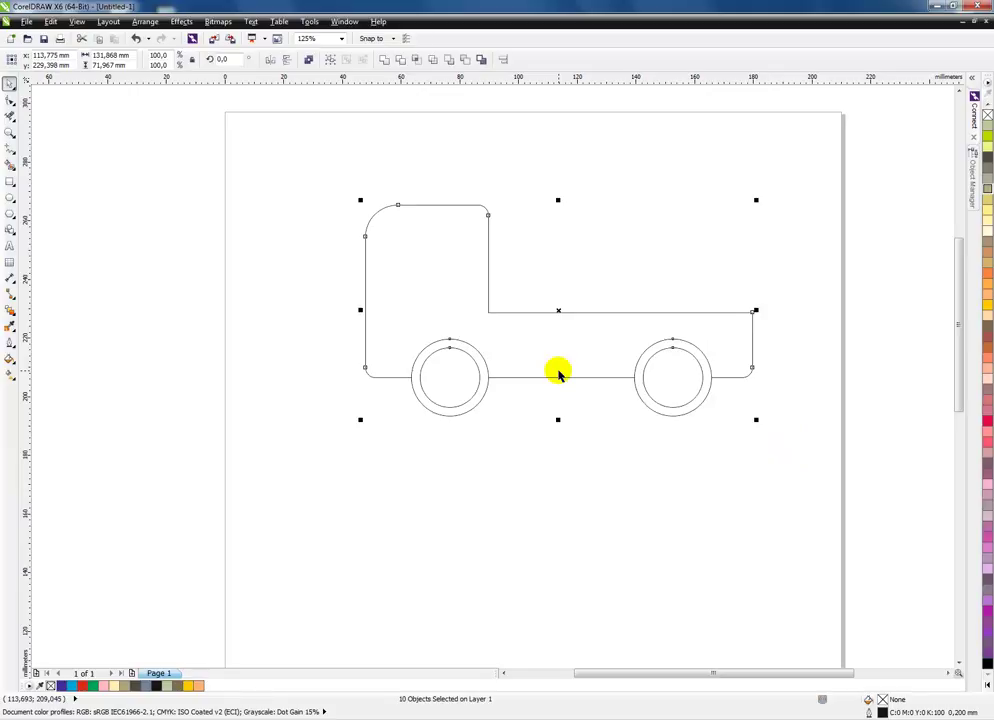
pyautogui.press('Delete')
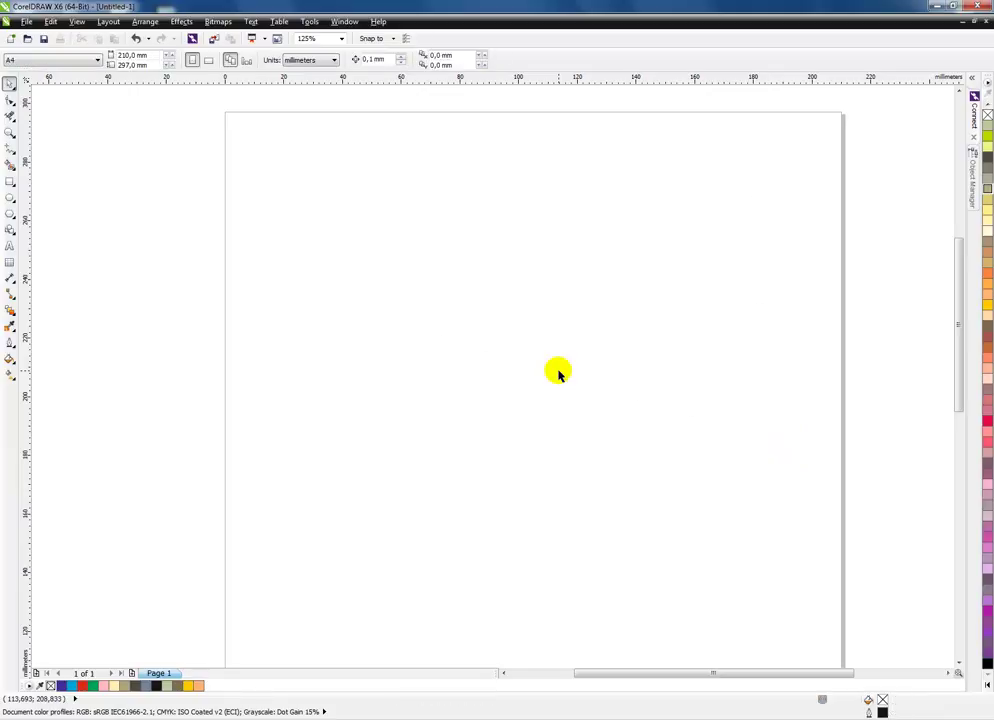
# Draw a rectangle about 25.6 × 35.6 mm in the page's upper left area and round its corners to about 9.3 mm.
pyautogui.click(9, 183)
pyautogui.moveTo(381, 202); pyautogui.dragTo(456, 306)
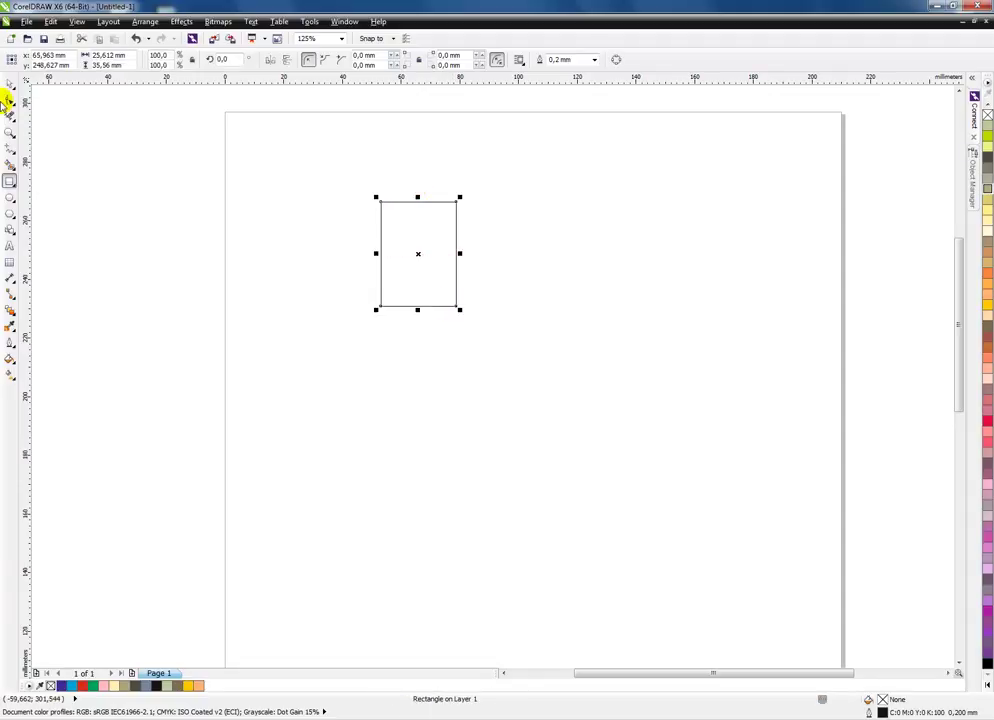
pyautogui.click(10, 100)
pyautogui.moveTo(381, 205); pyautogui.dragTo(395, 229)
pyautogui.click(9, 86)
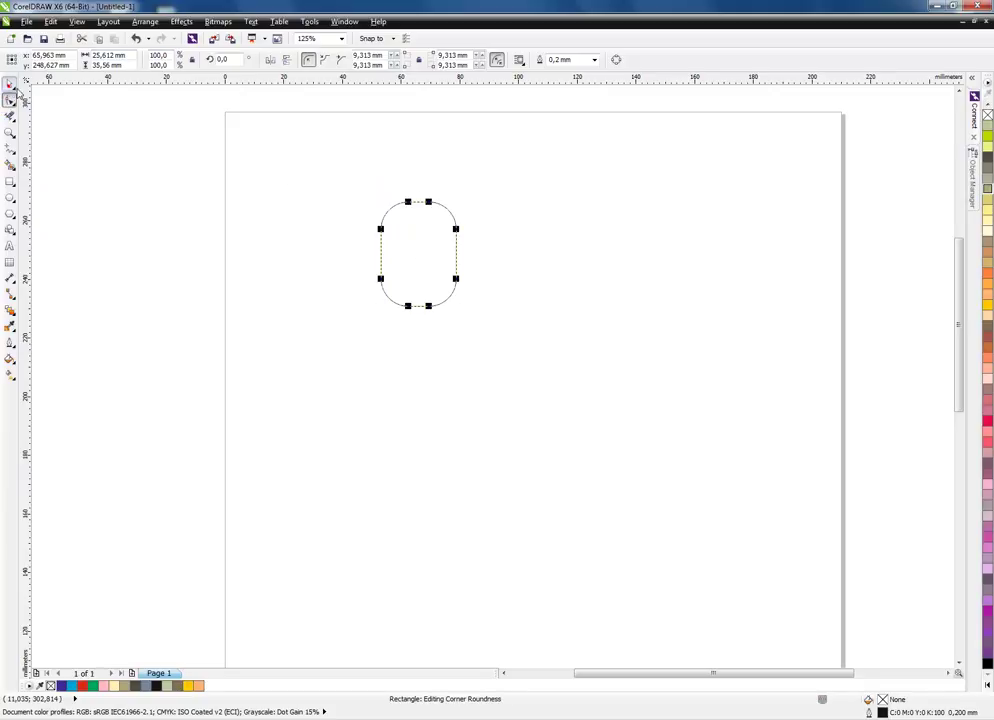
# Add a smaller concentric copy inside the rounded rectangle and duplicate the pair about 34 mm to the right.
pyautogui.moveTo(460, 198); pyautogui.dragTo(418, 212)
pyautogui.moveTo(505, 192); pyautogui.dragTo(333, 354)
pyautogui.moveTo(465, 254); pyautogui.dragTo(517, 253)
pyautogui.rightClick(517, 253)
# Rotate the duplicated pair 90 degrees and move it about 16 mm left so that it overlaps the upright pair.
pyautogui.moveTo(333, 178); pyautogui.dragTo(612, 351)
pyautogui.click(643, 344)
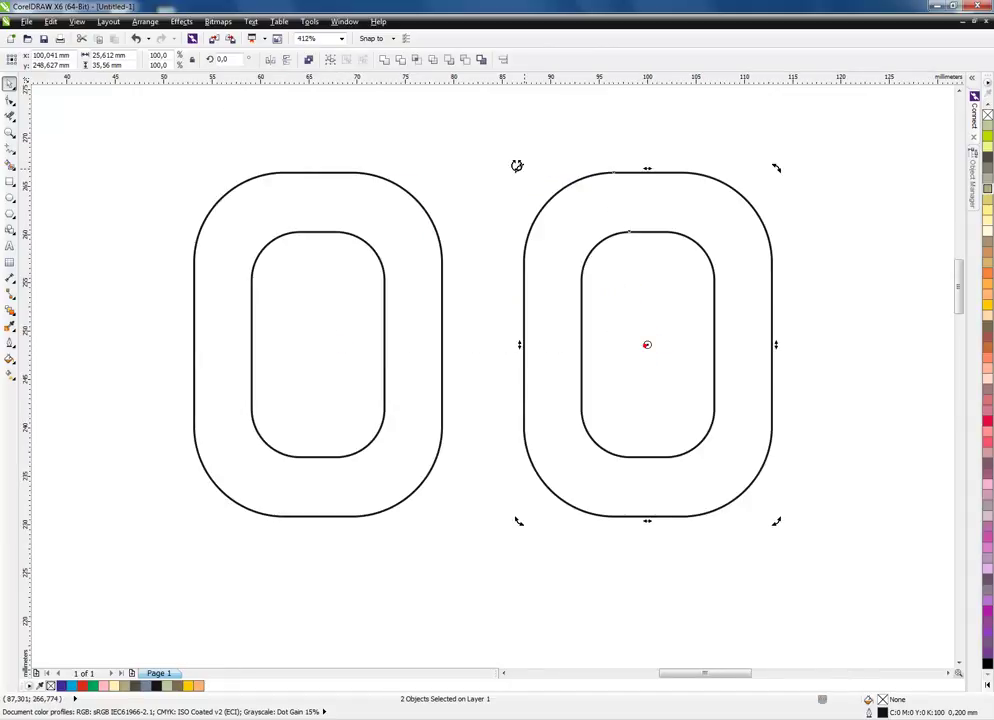
pyautogui.moveTo(515, 164); pyautogui.dragTo(470, 480)
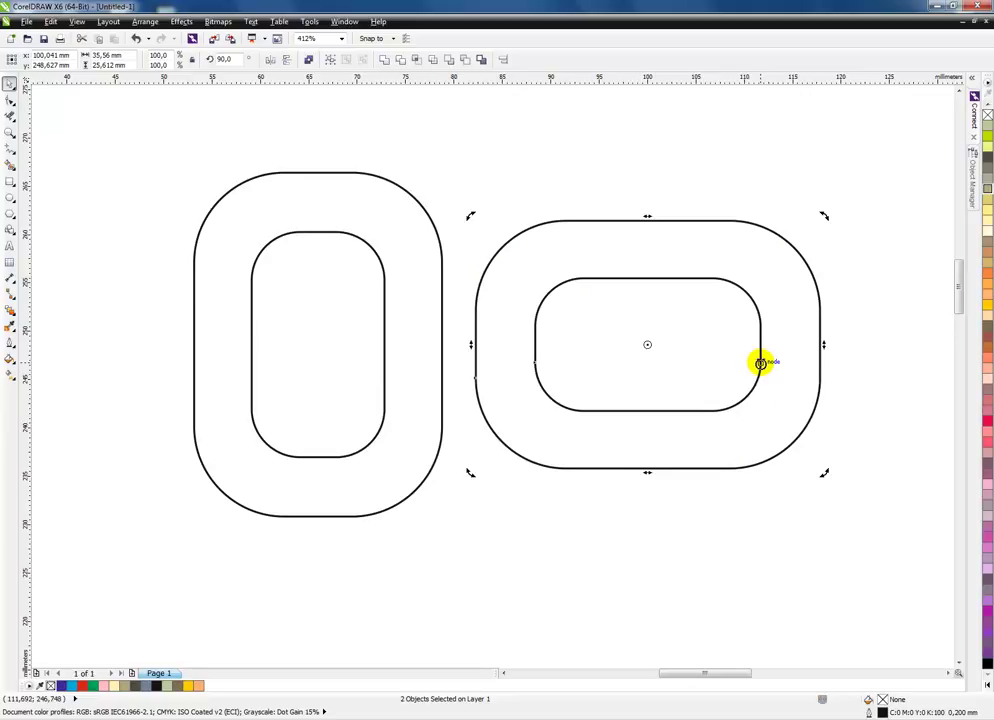
pyautogui.moveTo(817, 360); pyautogui.dragTo(660, 372)
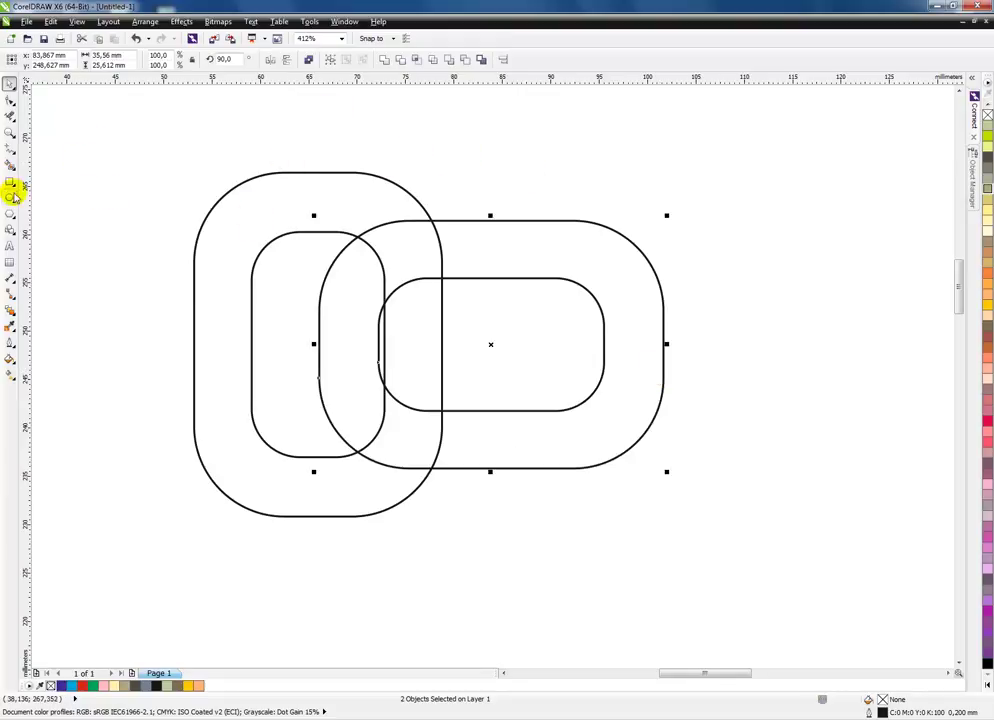
# Delete the hidden overlapping segments at the crossings with the Virtual Segment Delete tool so the two rings interlock like chain links.
pyautogui.click(9, 114)
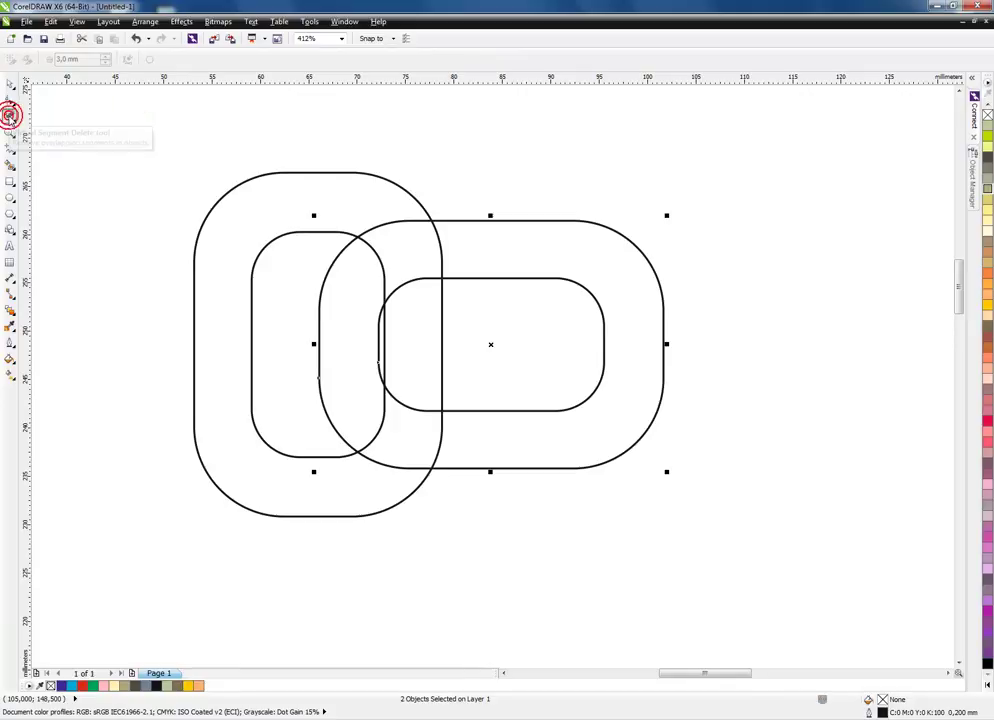
pyautogui.click(367, 241)
pyautogui.click(413, 437)
pyautogui.click(411, 404)
pyautogui.click(384, 460)
pyautogui.click(9, 84)
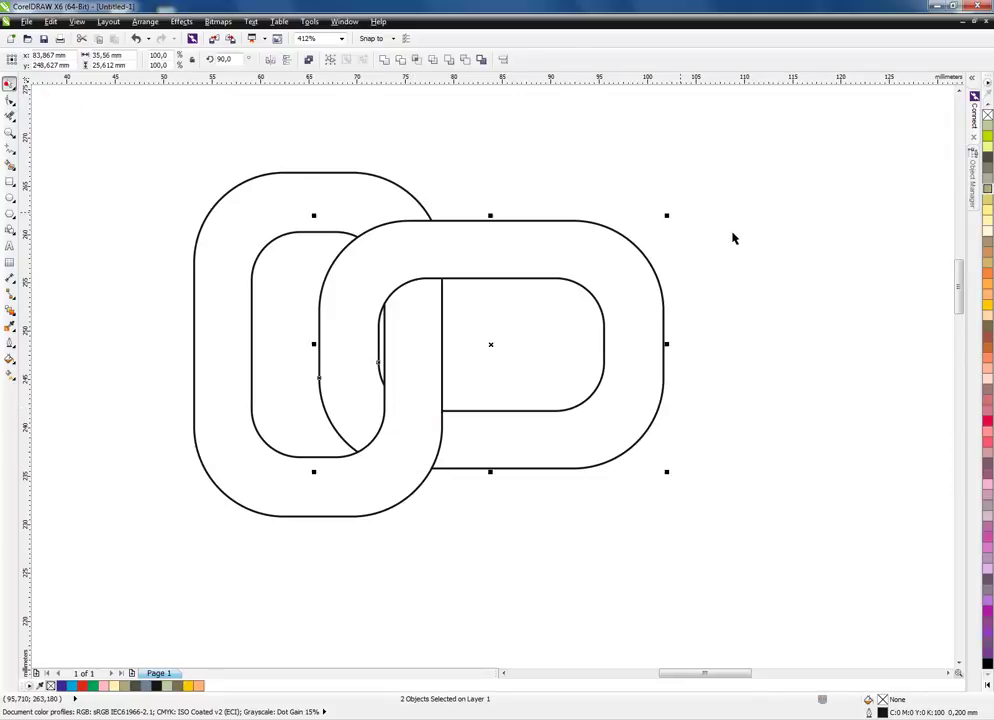
pyautogui.click(739, 235)
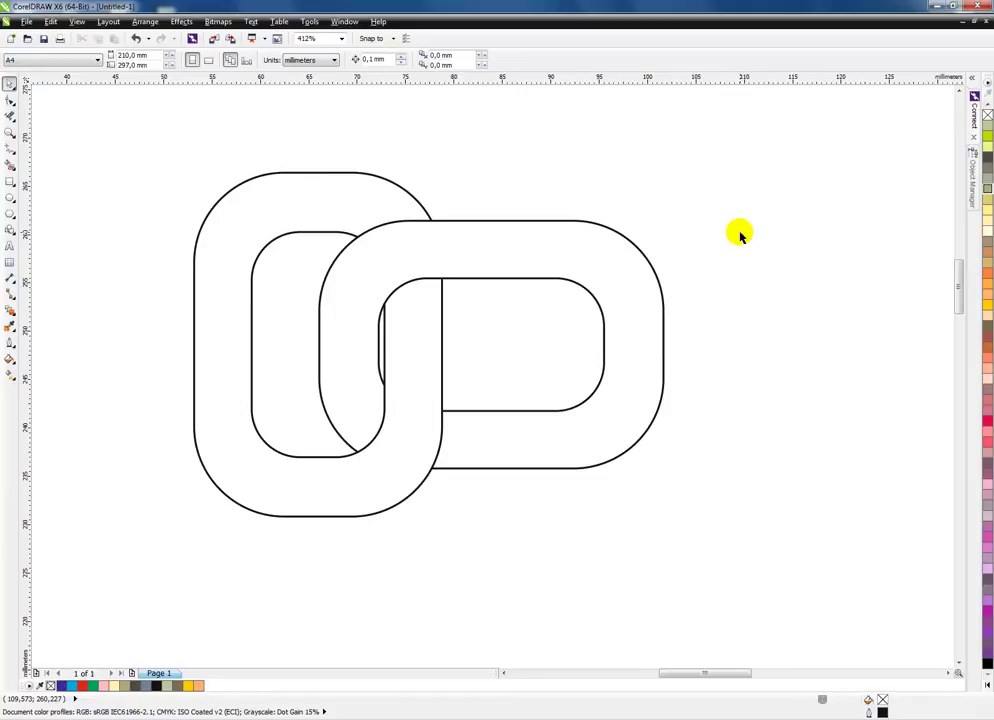
pyautogui.scroll(-2, 739, 235)
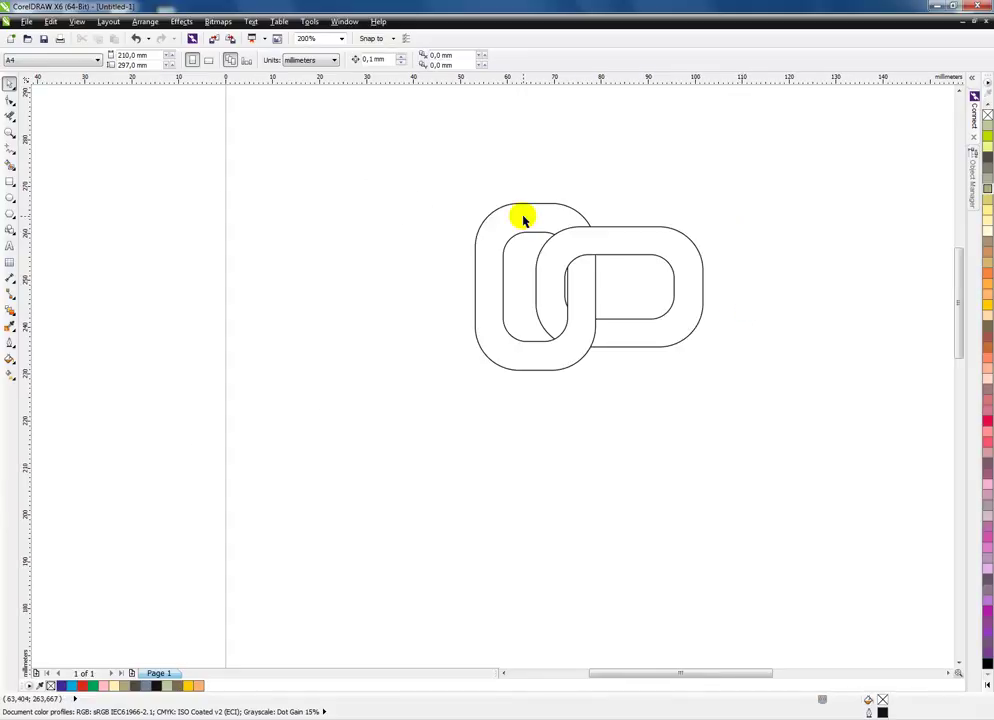
pyautogui.moveTo(770, 182); pyautogui.dragTo(465, 380)
pyautogui.scroll(-2, 700, 373)
pyautogui.click(805, 453)
pyautogui.click(948, 673)
pyautogui.click(948, 674)
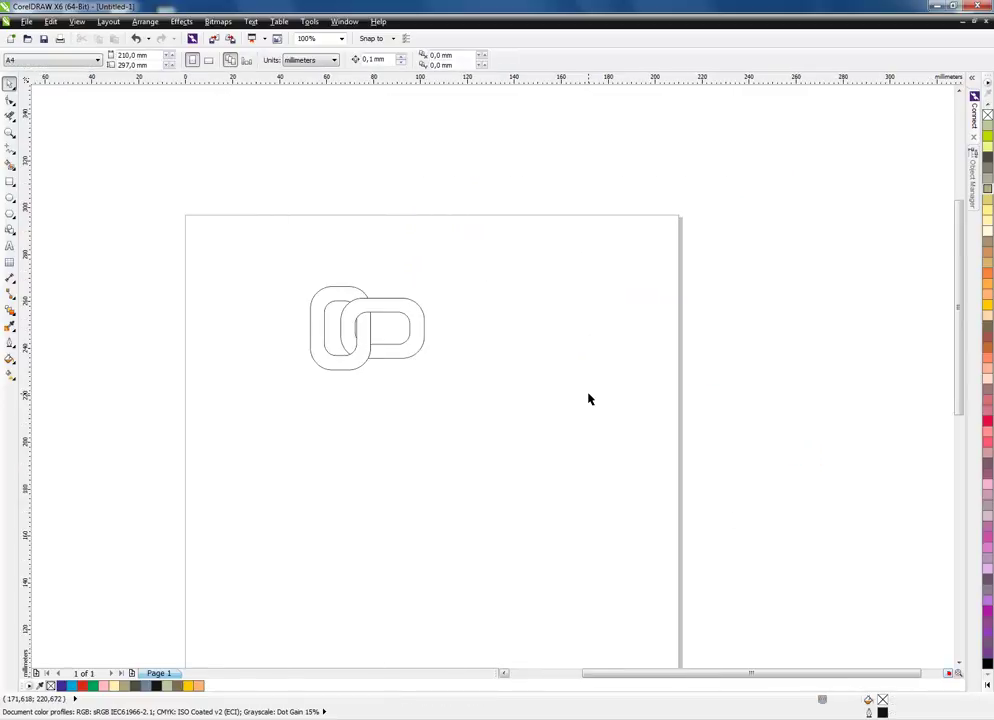
pyautogui.click(505, 676)
pyautogui.click(505, 676)
pyautogui.moveTo(723, 415); pyautogui.dragTo(439, 258)
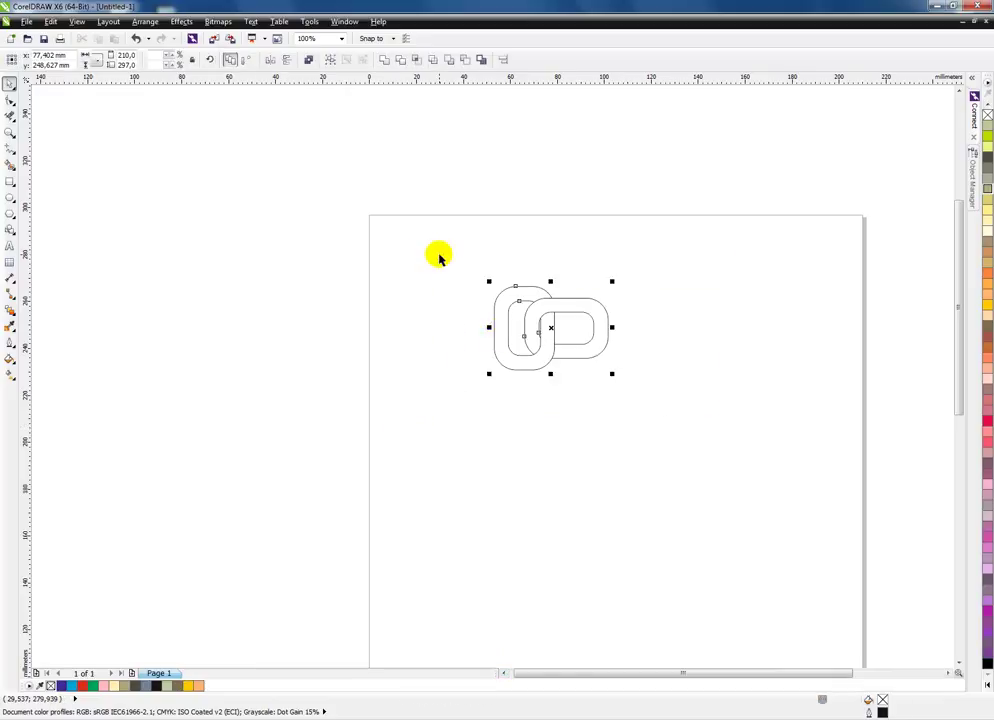
pyautogui.click(619, 439)
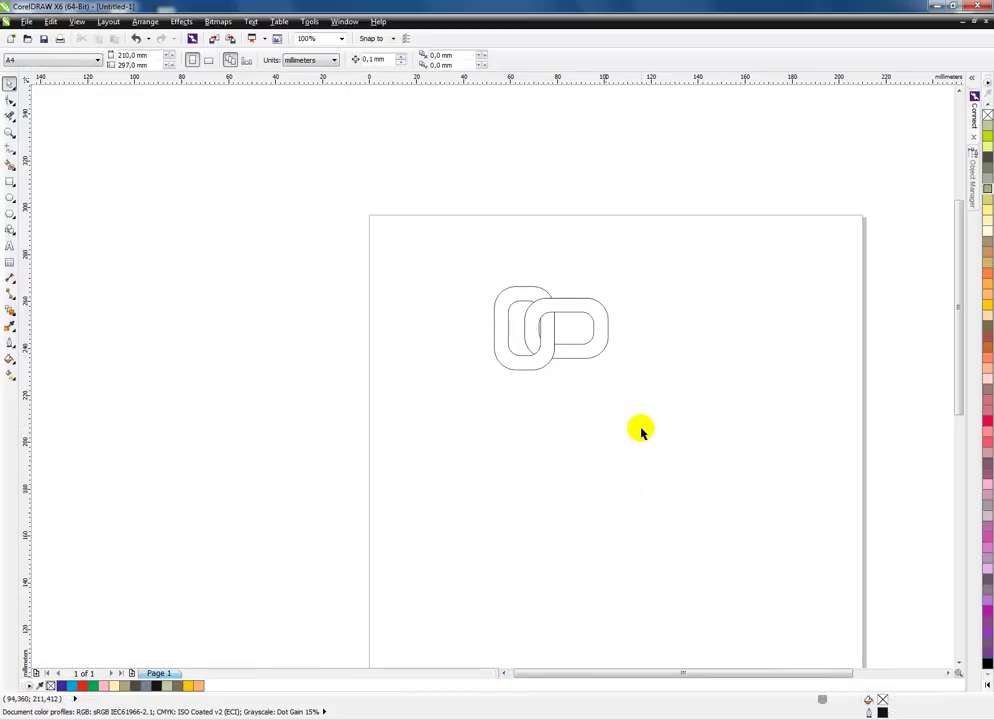